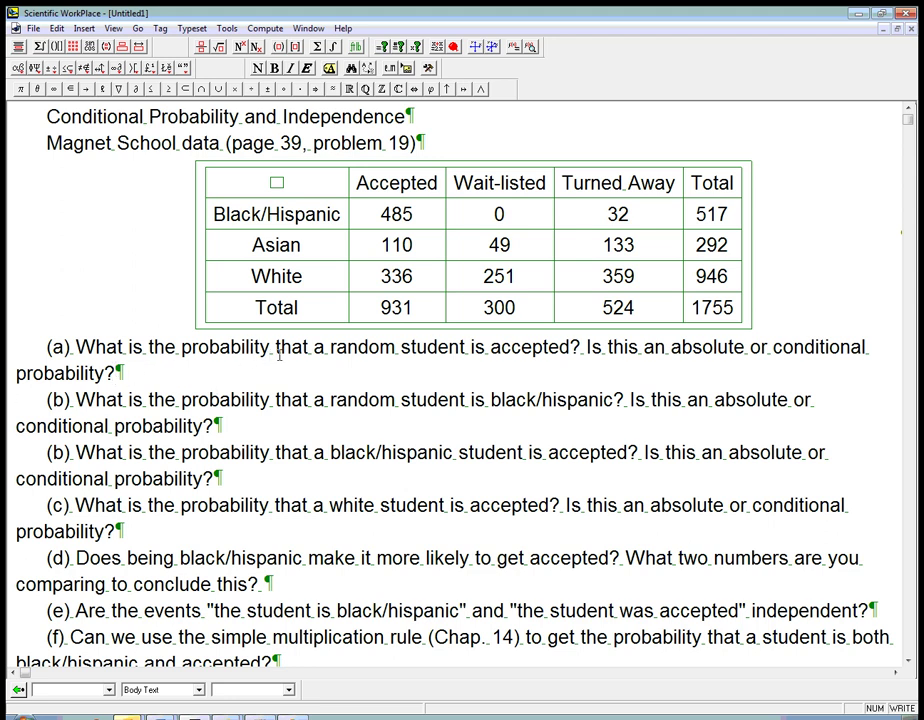
Insert a displayed fraction 931/1755 below question (a) as the probability that a random student is accepted.
left_click_drag(314, 347, 465, 348)
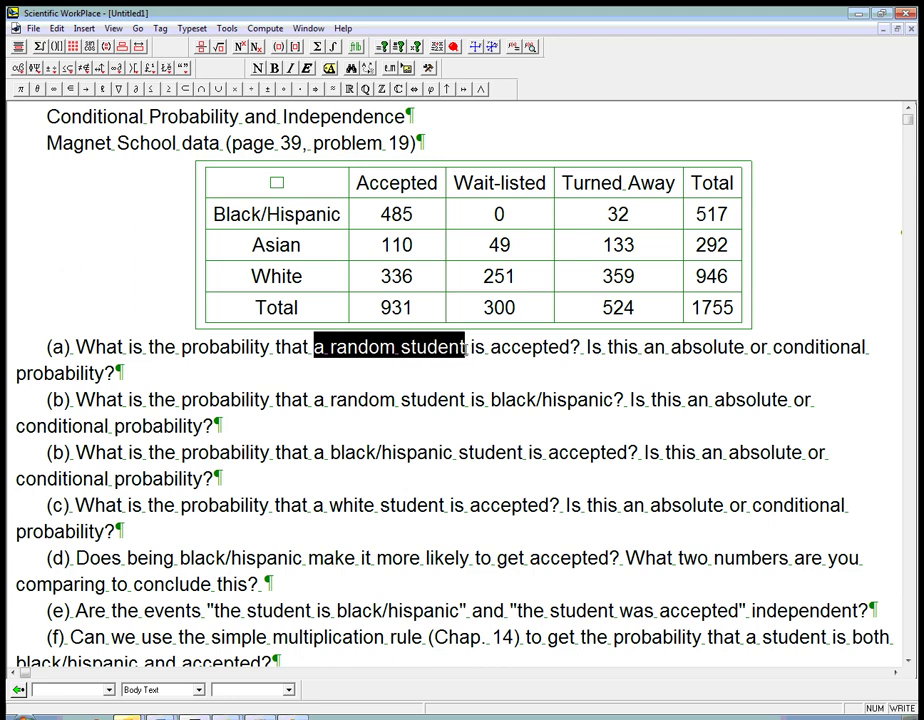
left_click(466, 347)
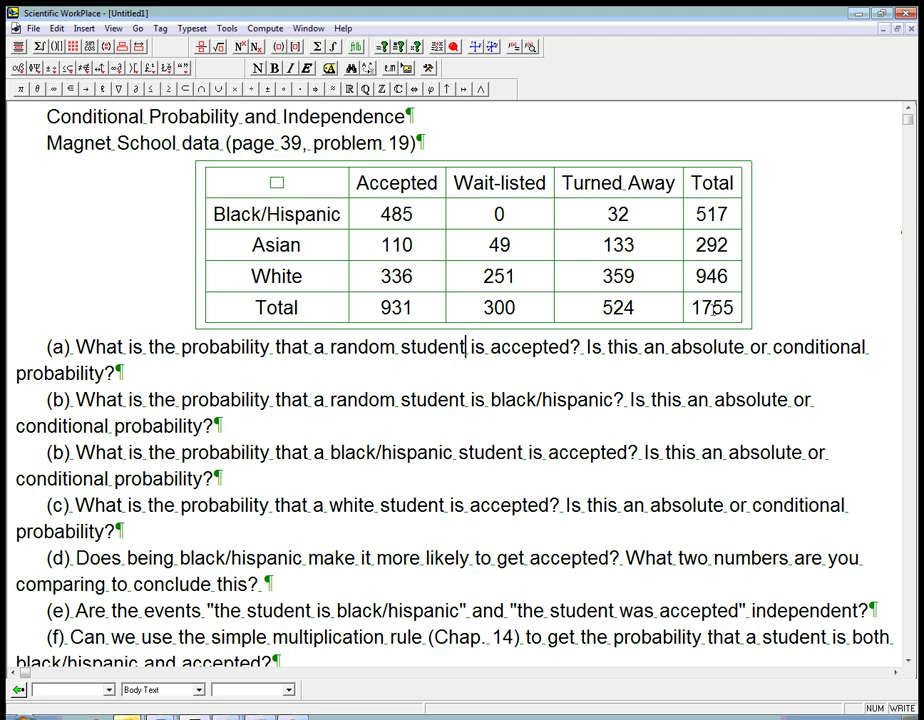
left_click(270, 372)
key("ctrl+d")
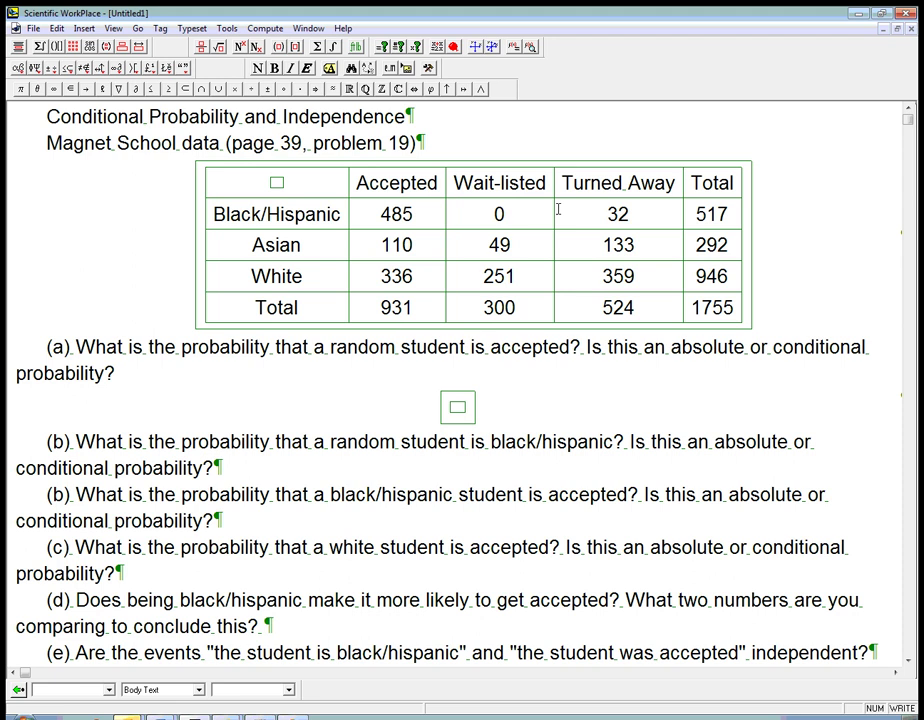
key("ctrl+f")
type("931")
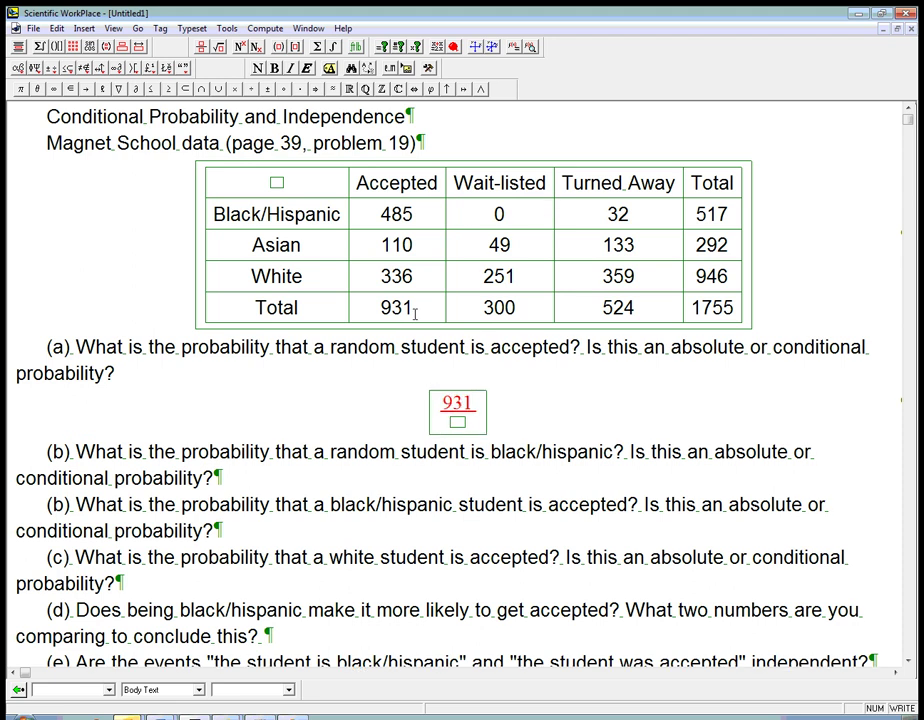
key("Tab")
type("1755")
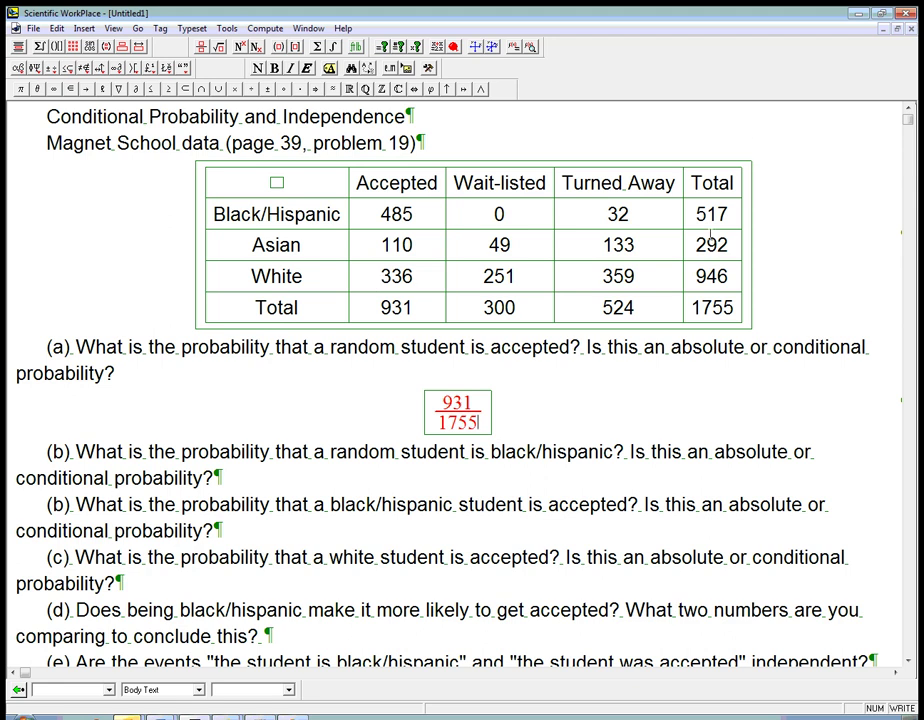
Write "NOT conditional." below the fraction for question (a) and highlight the word "absolute" in the question.
left_click(497, 414)
key("Return")
type("NOT conditional.")
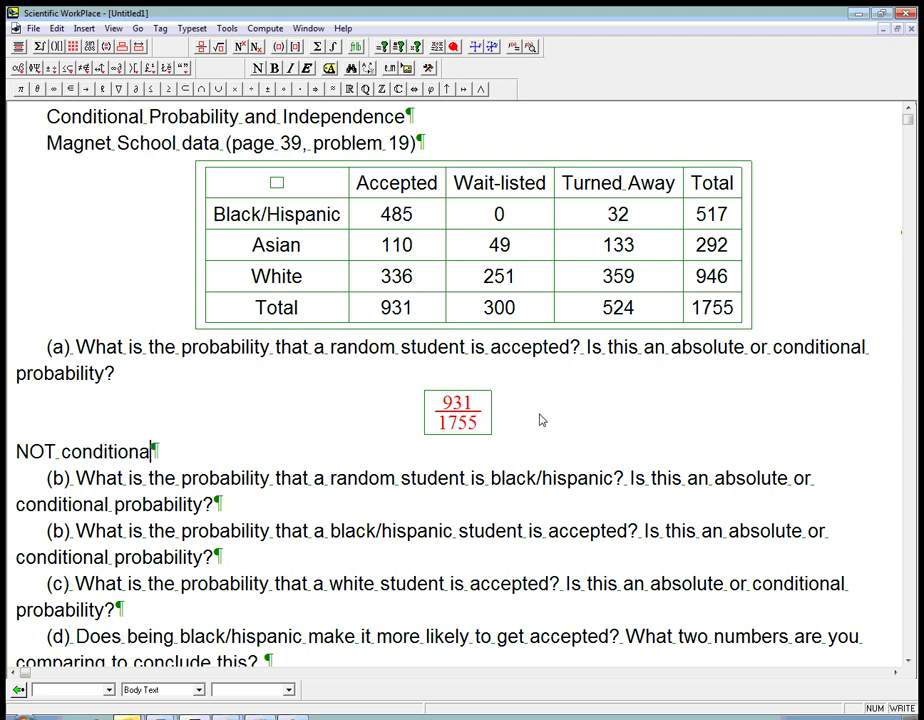
key("Down")
key("Down")
key("Right")
key("Right")
key("Right")
key("Right")
key("Right")
key("Right")
key("Right")
left_click_drag(671, 347, 747, 355)
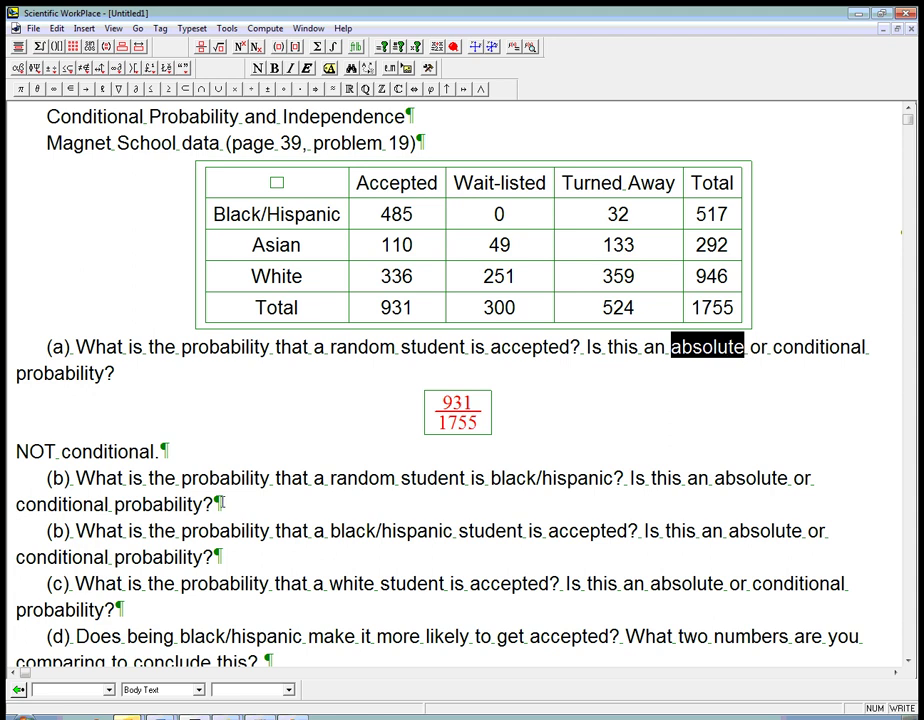
Add the answer "NOT conditional." at the end of the first question (b), about a random student being black/hispanic.
left_click(449, 494)
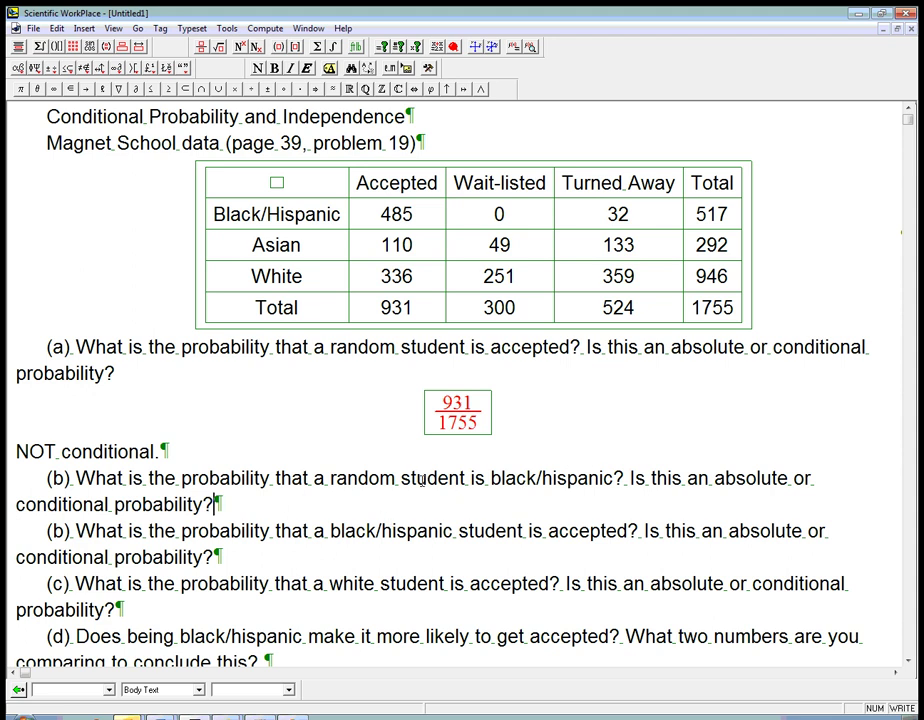
type("NOT ")
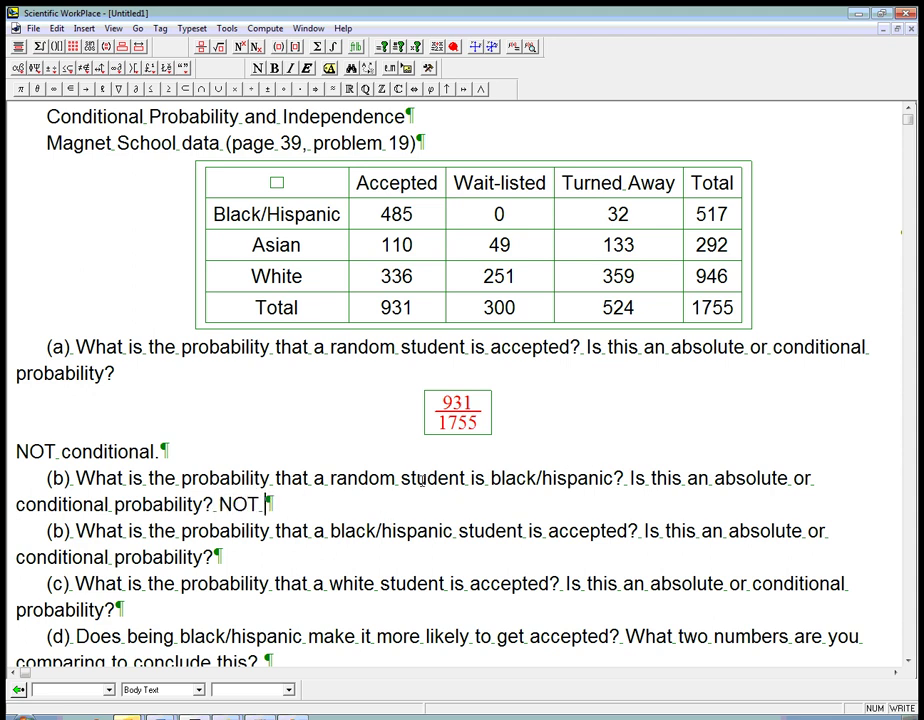
type("conditional.")
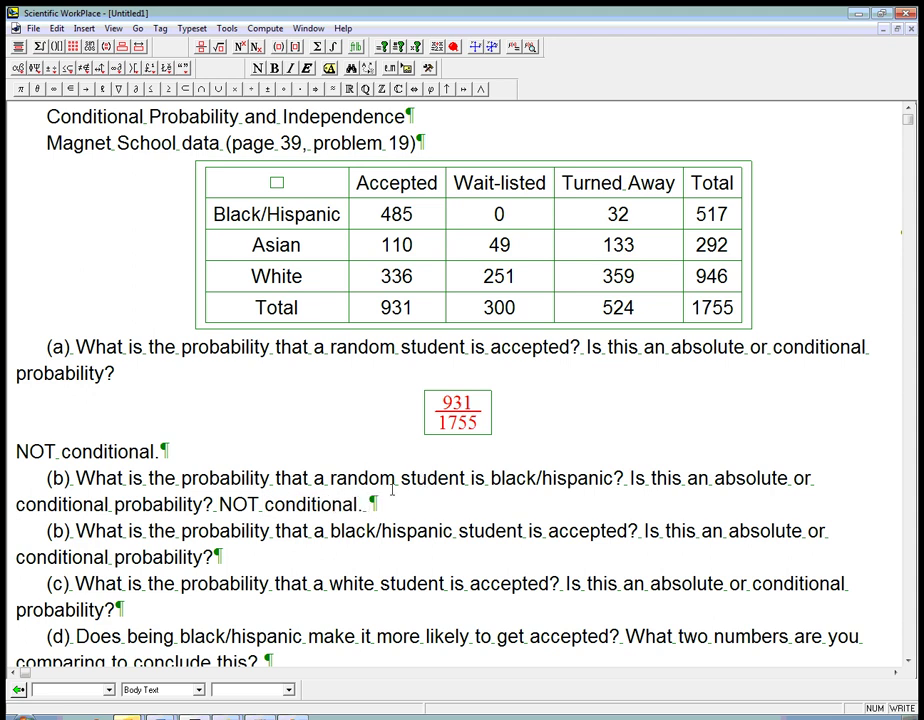
Insert a displayed fraction 517/1755 below the first question (b).
key("ctrl+d")
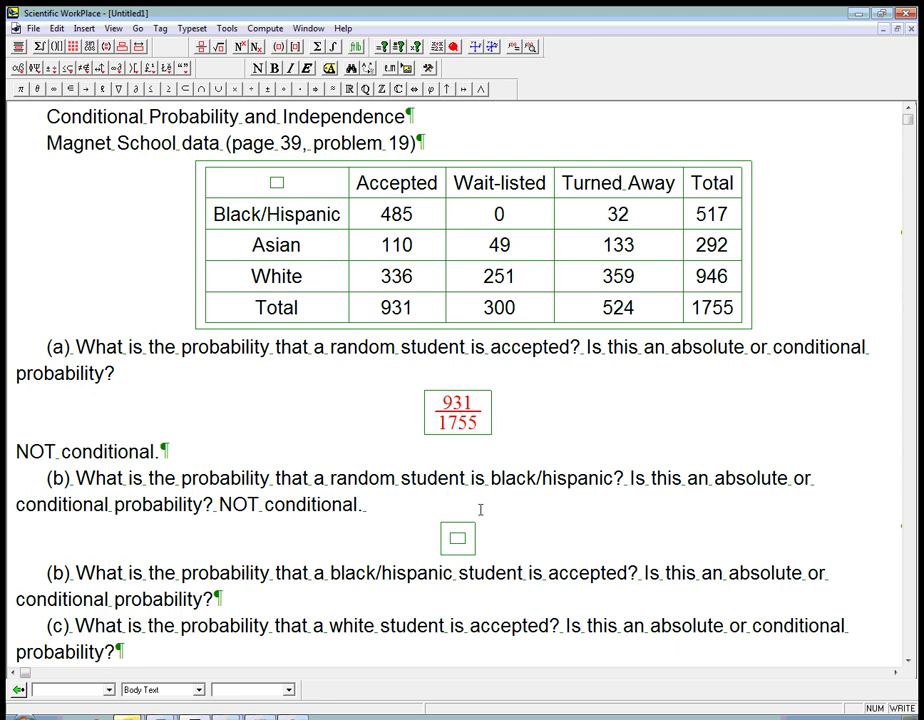
key("ctrl+f")
type("1")
key("Tab")
type("1755")
key("Up")
key("BackSpace")
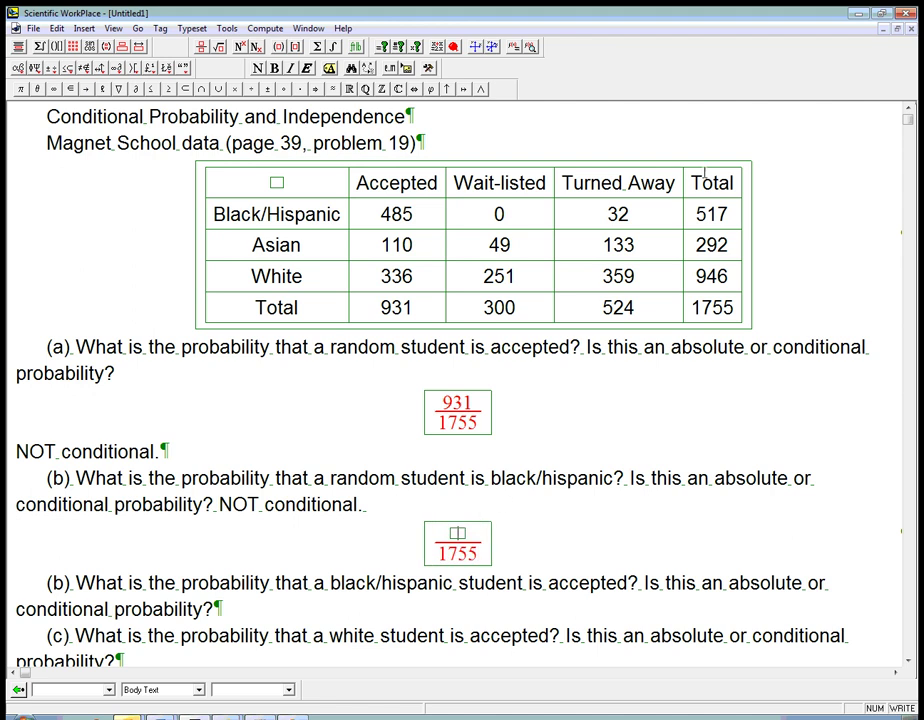
type("5177")
key("BackSpace")
Evaluate the fraction 931/1755 numerically and append "= 53%" to it in the display.
key("Up")
key("Up")
key("Up")
key("Down")
left_click_drag(432, 410, 470, 417)
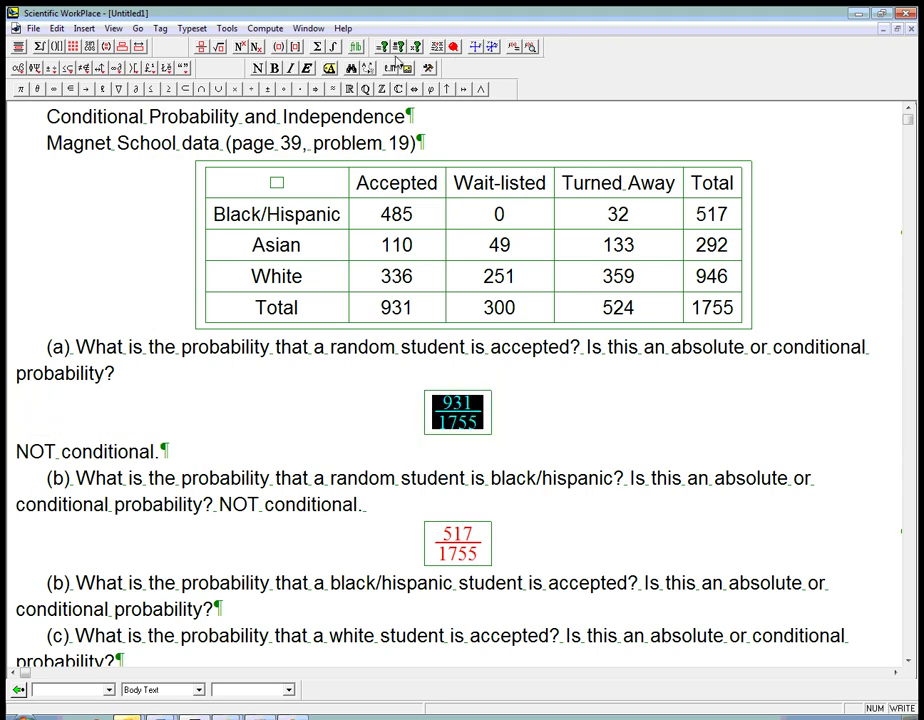
left_click(265, 28)
left_click(250, 42)
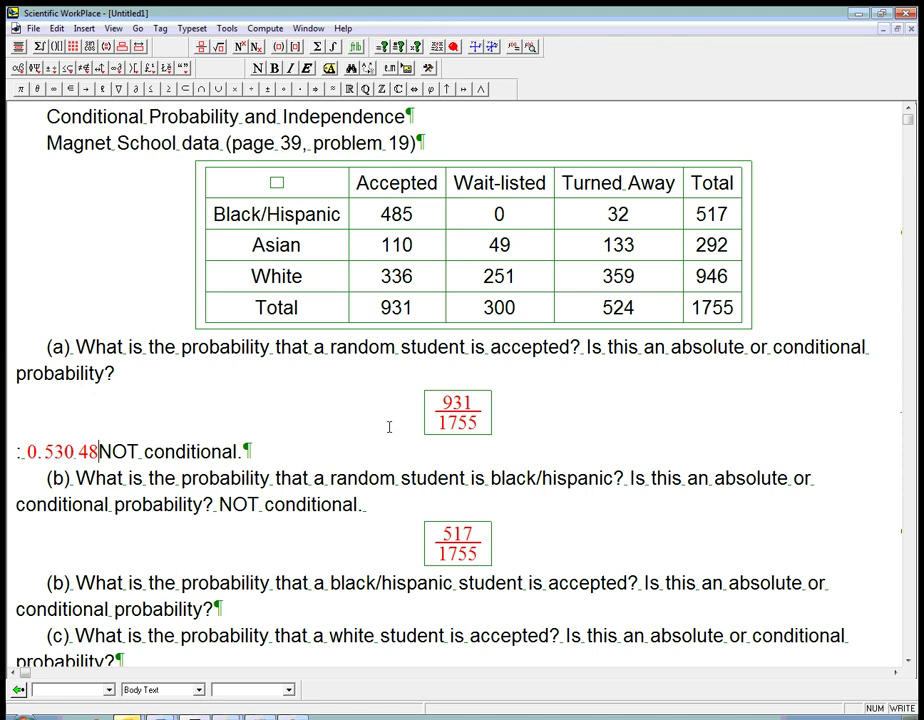
type("=53%")
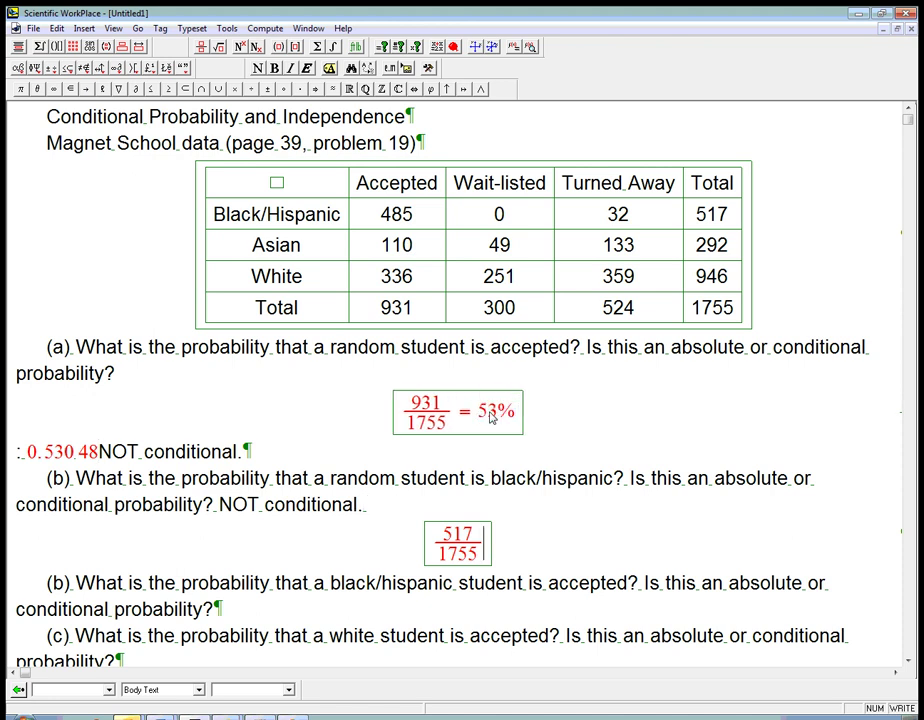
Evaluate the fraction 517/1755 numerically and append "= 29.5%" to it in the display.
left_click_drag(488, 528, 430, 558)
left_click(272, 30)
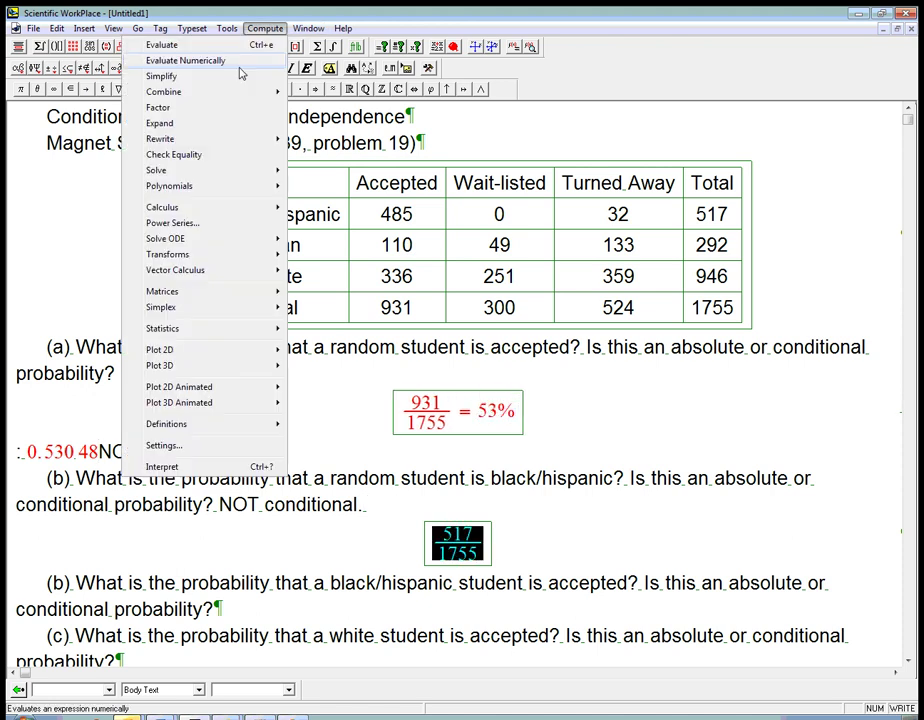
left_click(238, 63)
left_click(484, 543)
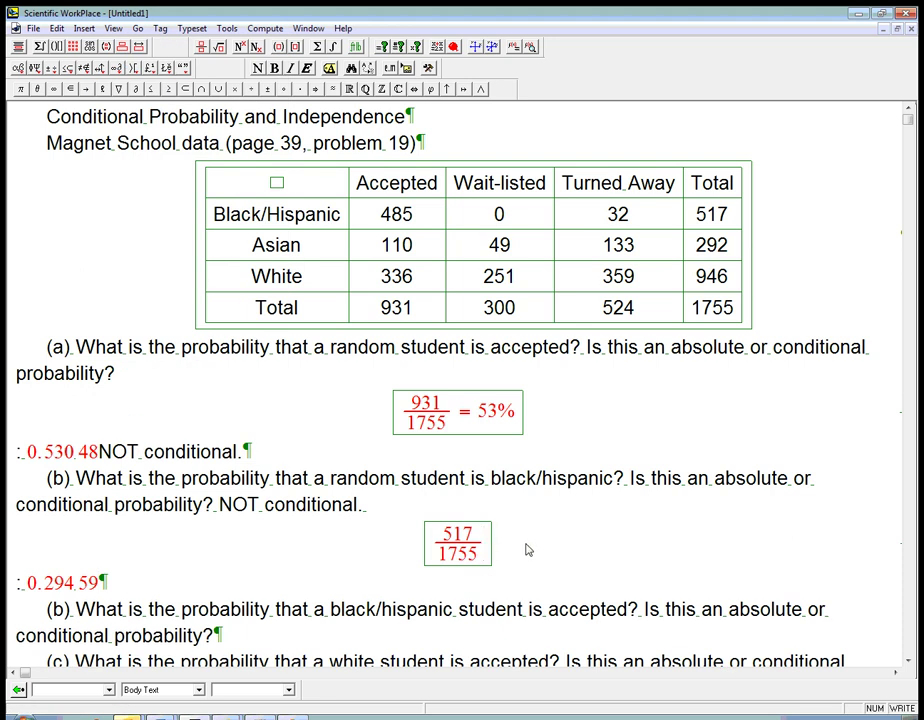
type("= 29.5")
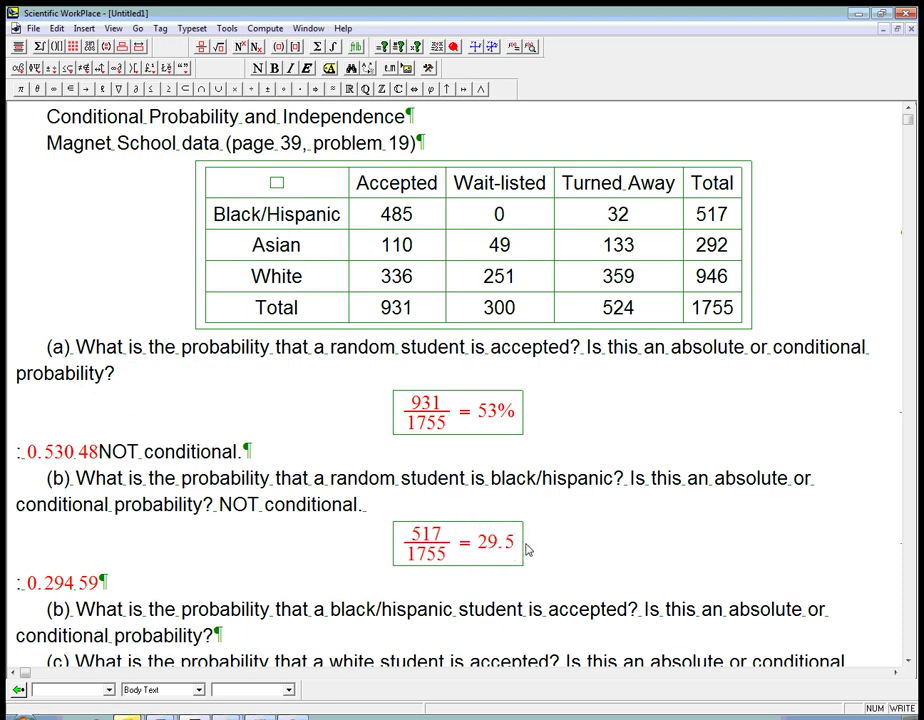
type("%")
Highlight "a black/hispanic student" in the second question (b) and add the answer "Conditional!" at the question's end.
left_click(526, 609)
key("Down")
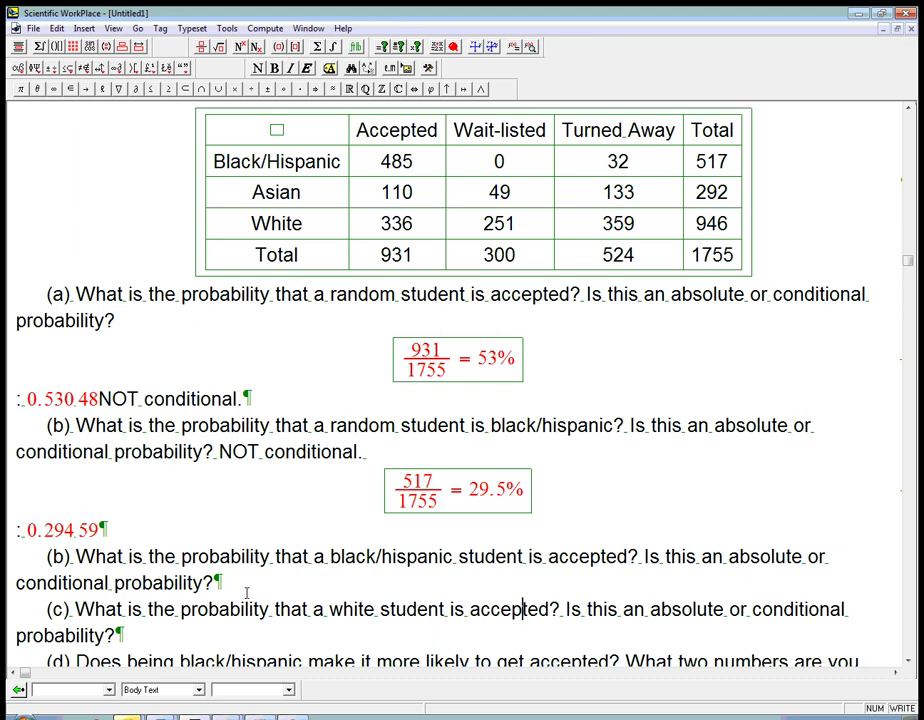
left_click_drag(314, 557, 525, 565)
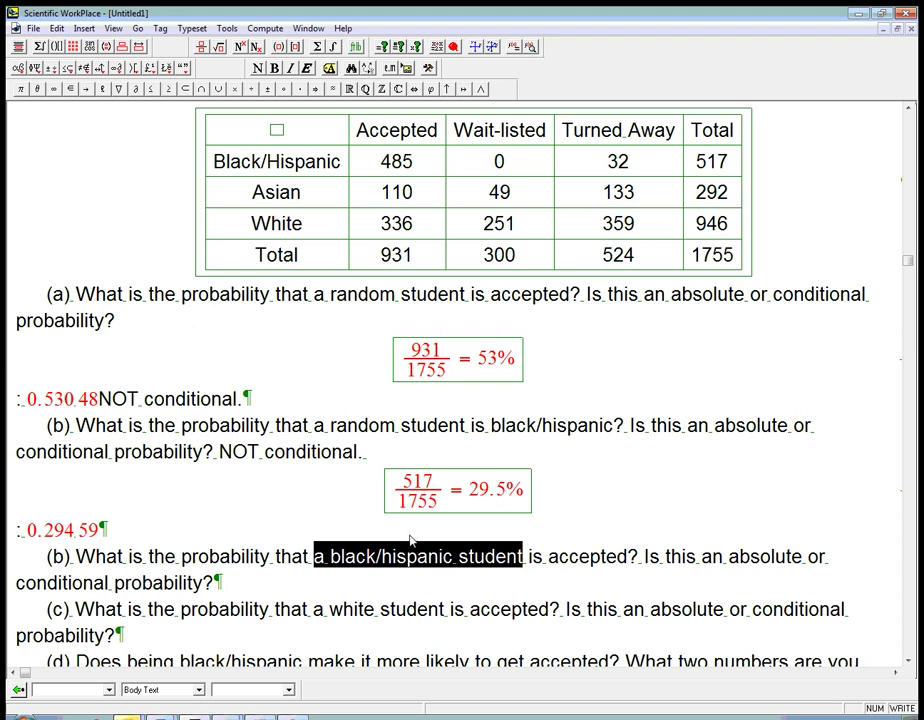
left_click(557, 587)
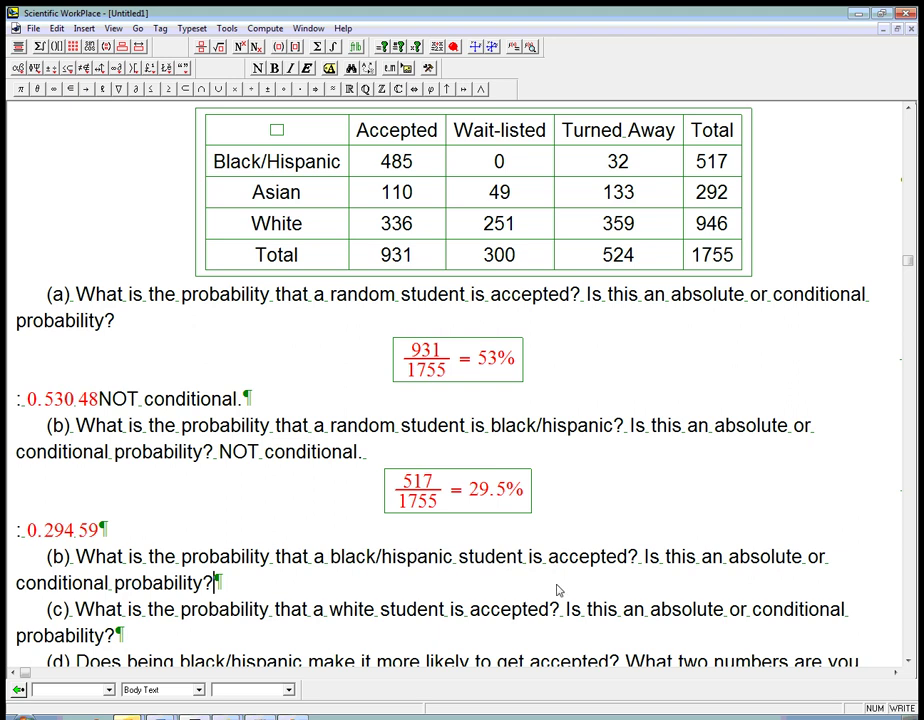
type("Conditional!")
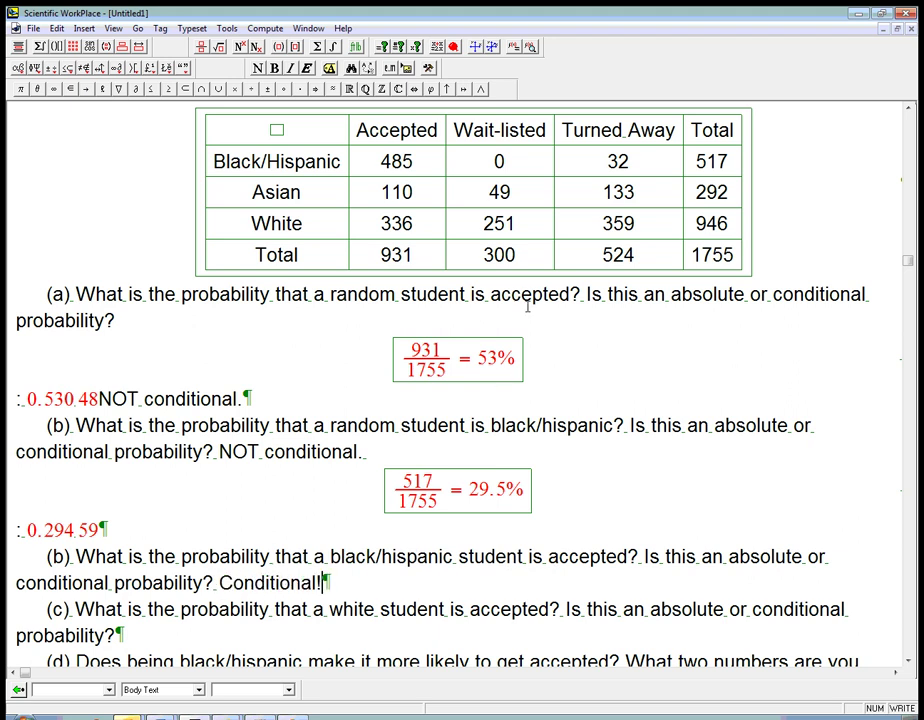
Insert a displayed fraction 485/517 below the second question (b).
key("ctrl+d")
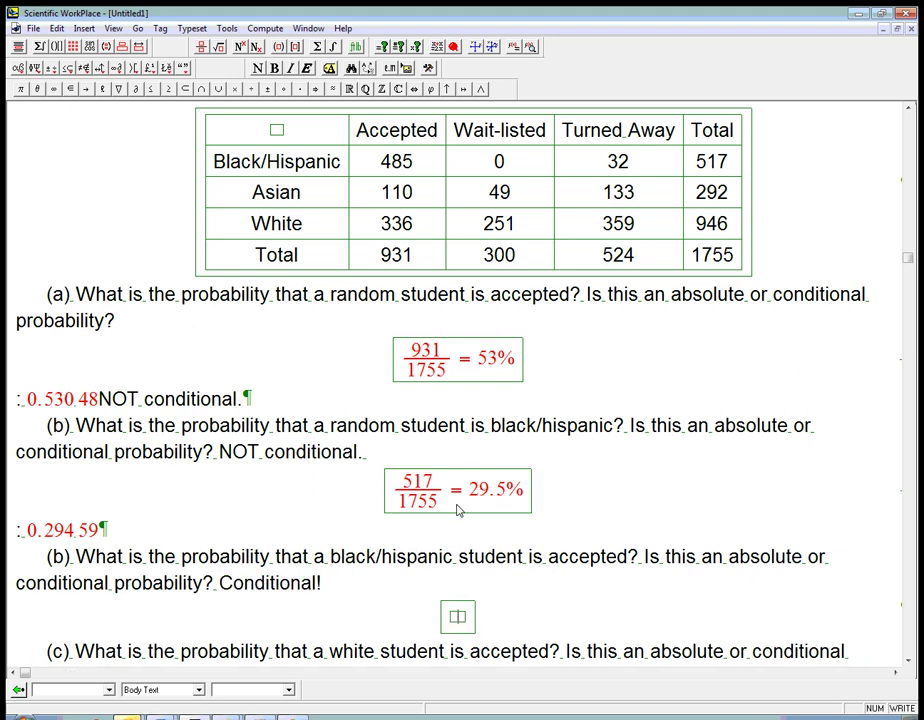
key("ctrl+f")
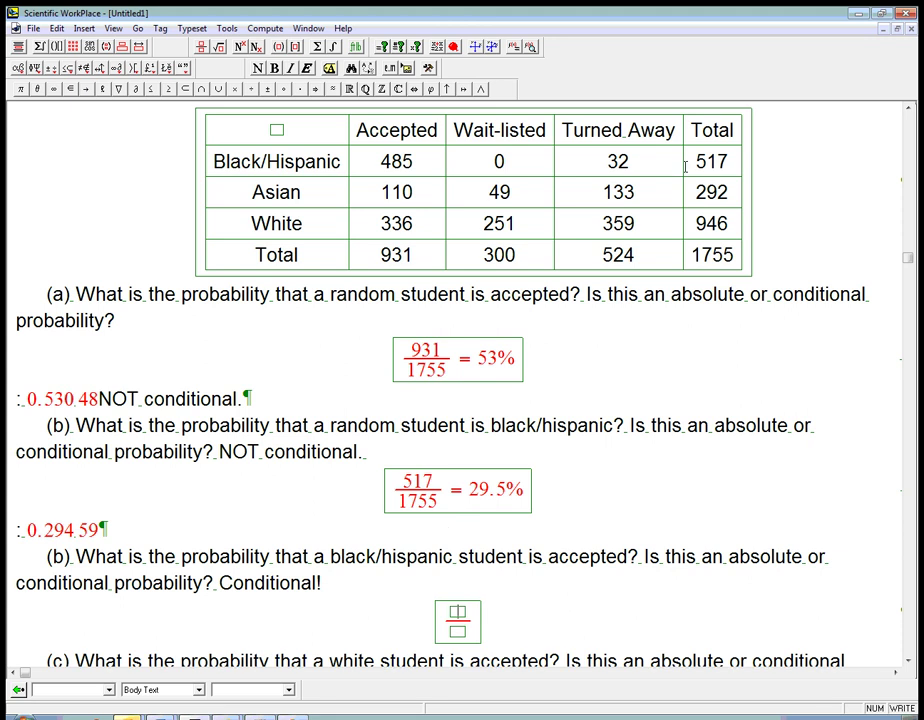
type("517/")
type("517")
key("BackSpace")
key("BackSpace")
key("BackSpace")
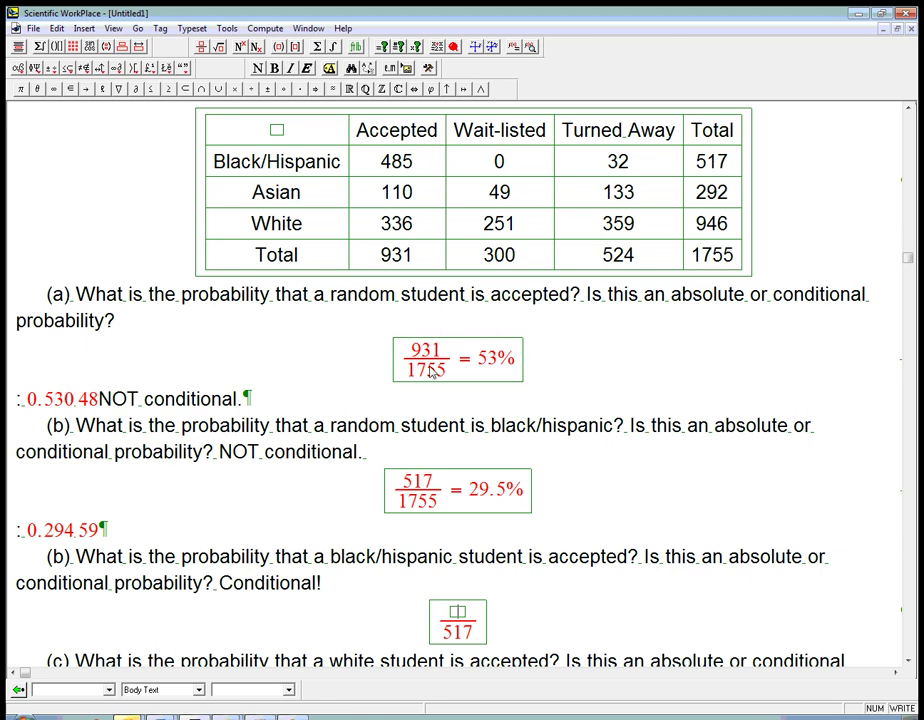
type("485")
Evaluate the fraction 485/517 numerically and append "= 93.8%" to it in the display.
key("shift+Left")
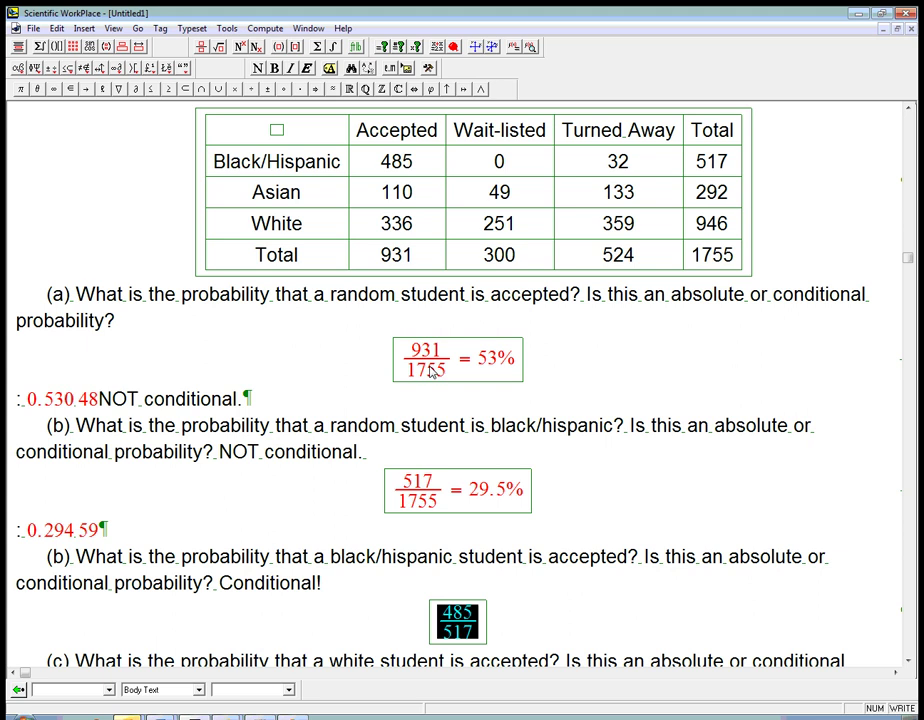
left_click(265, 28)
left_click(193, 62)
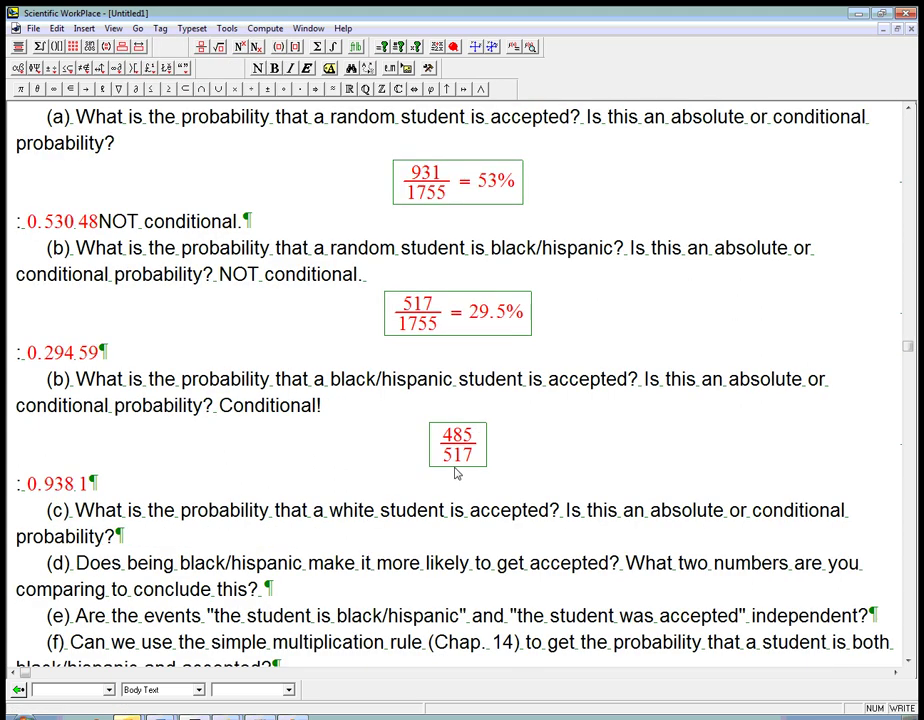
left_click(483, 452)
type("=93.8%")
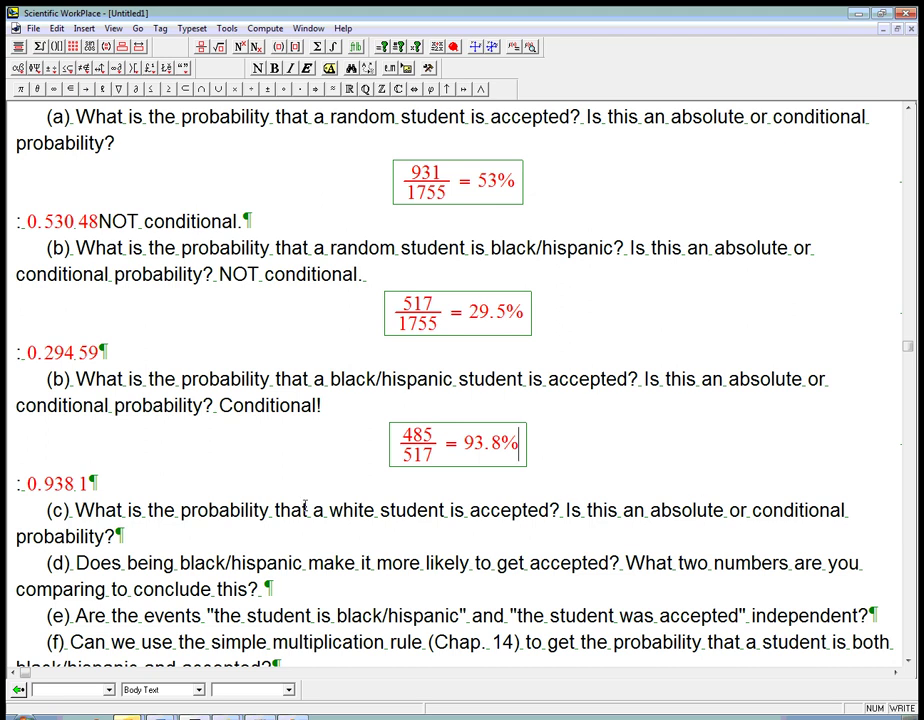
Highlight "a white student" in question (c) and add the answer "Conditional!" at the question's end.
left_click_drag(314, 509, 446, 513)
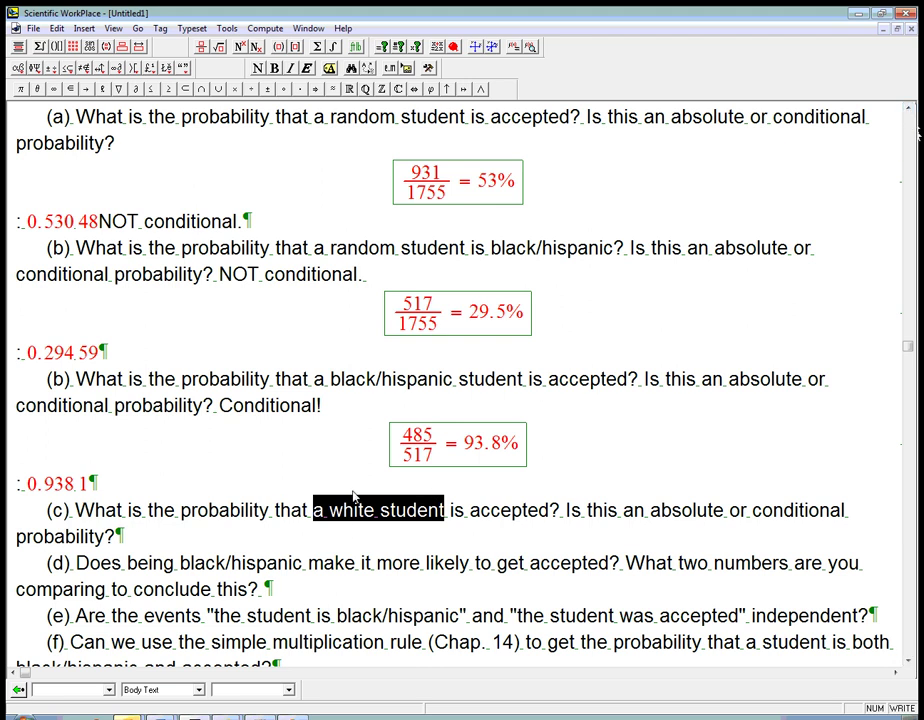
left_click(480, 531)
type("Condit")
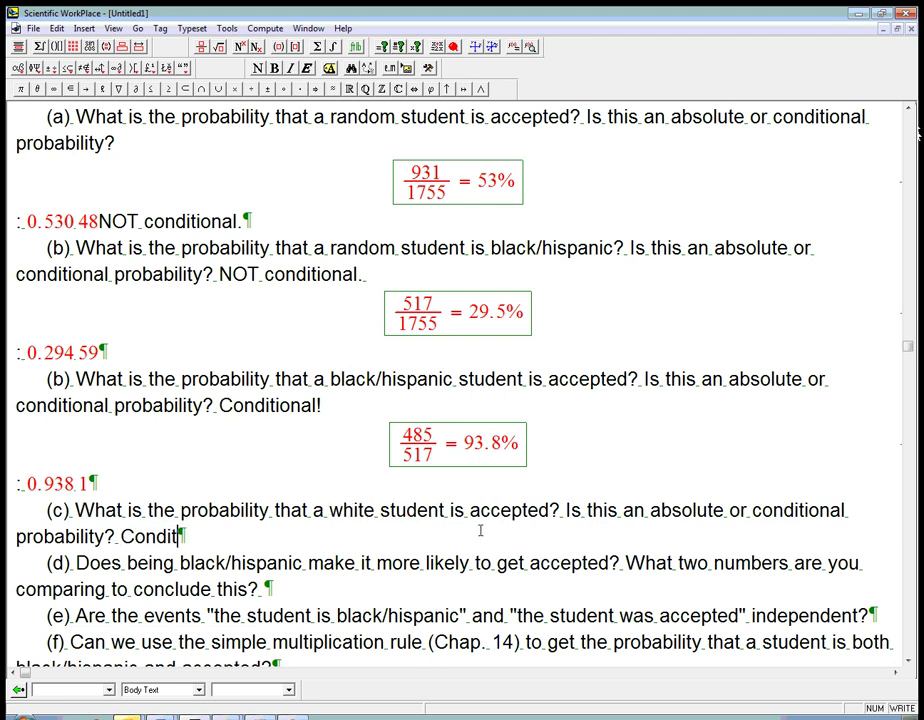
type("ional")
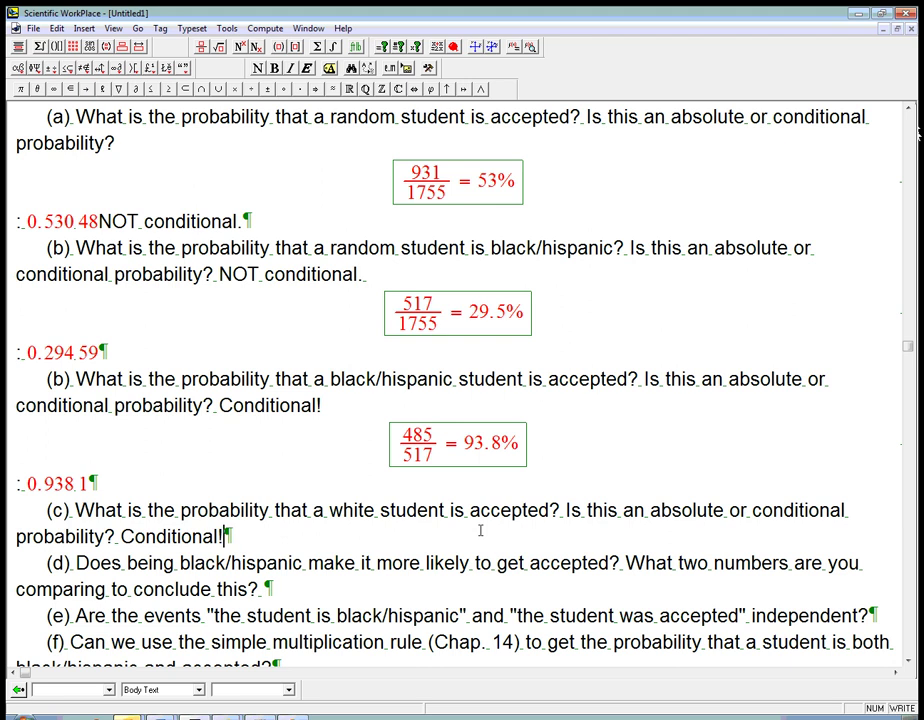
type("!")
Insert a displayed fraction 336/946 below question (c), using the accepted and total counts from the White row.
key("ctrl+d")
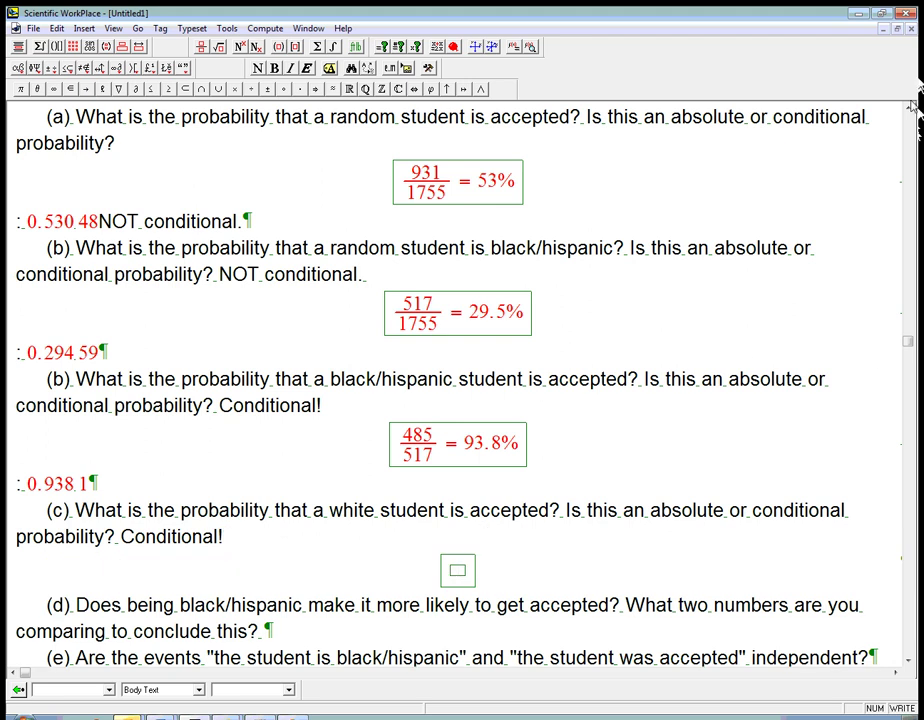
scroll(916, 117, "up", 3)
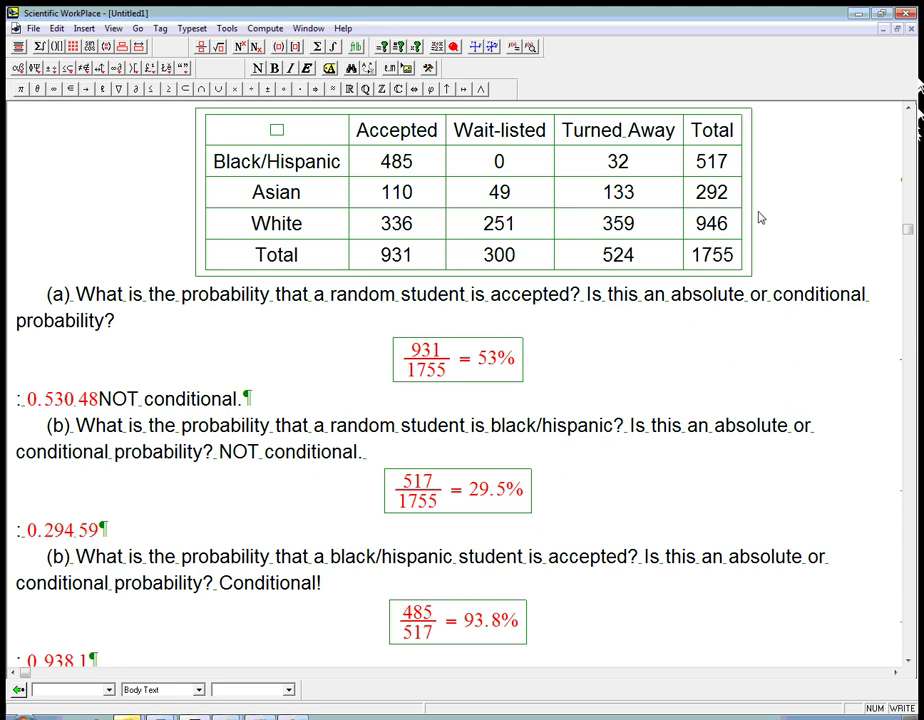
scroll(540, 291, "down", 7)
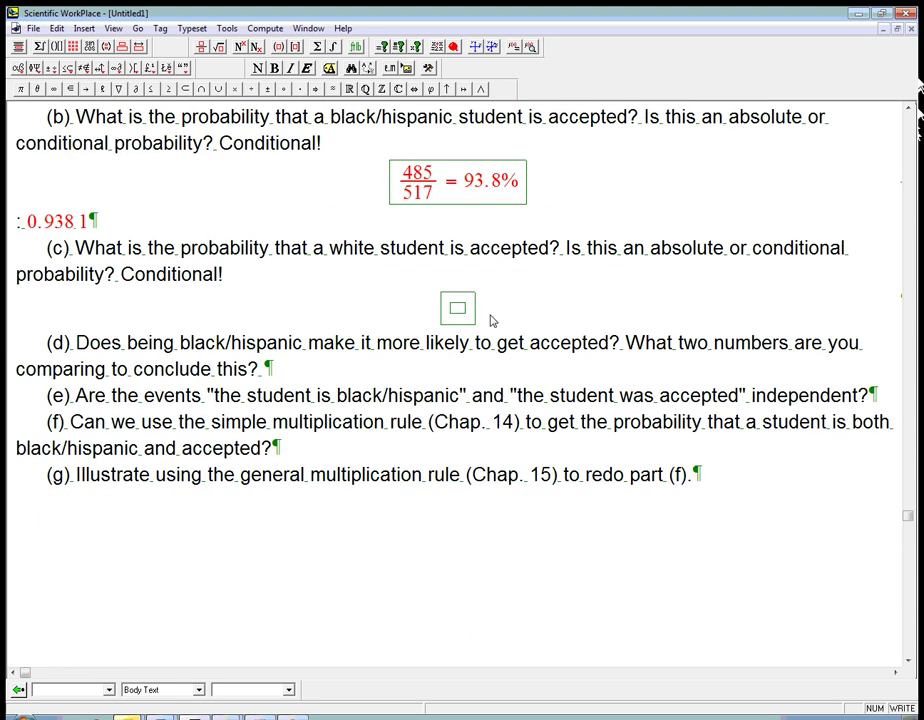
key("ctrl+f")
type("946946")
key("Up")
key("BackSpace")
key("BackSpace")
type("336")
key("Up")
key("Up")
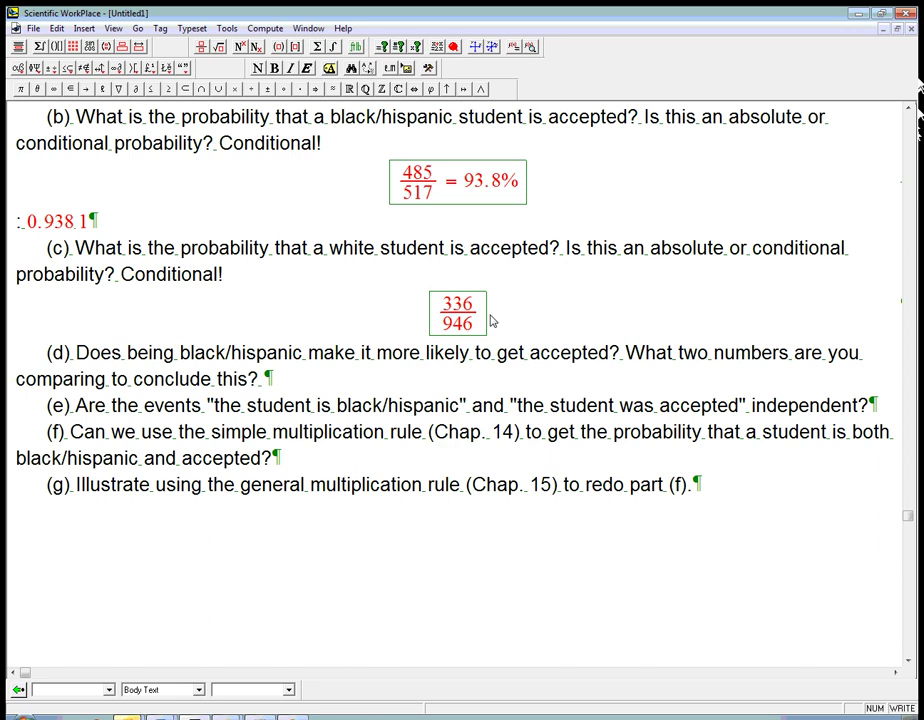
Evaluate the fraction 336/946 numerically and append "= 35.5%" to it in the display.
left_click(489, 318)
key("shift+Left")
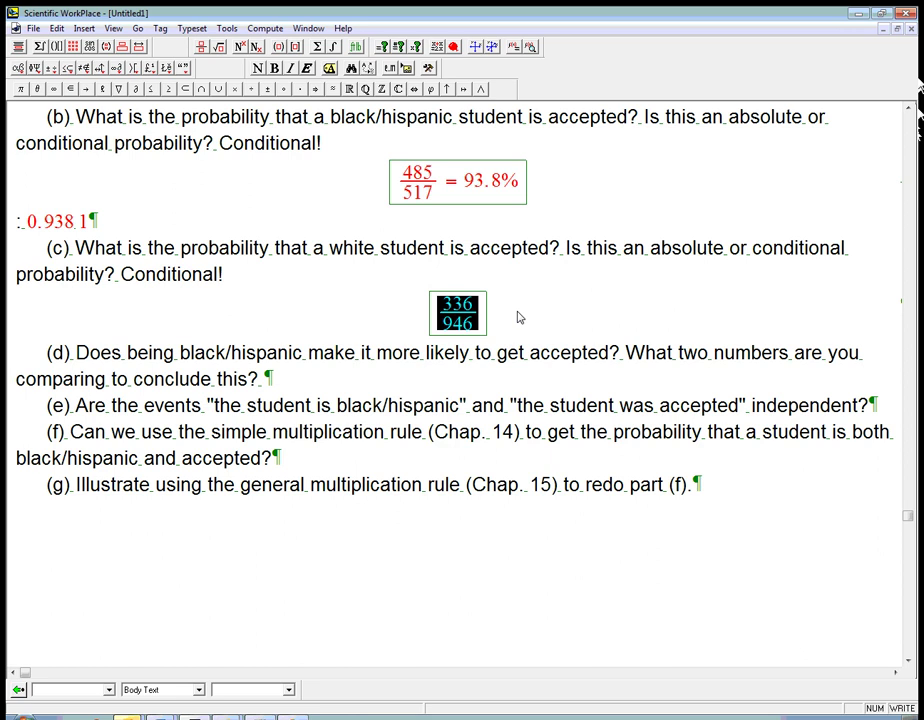
left_click(265, 28)
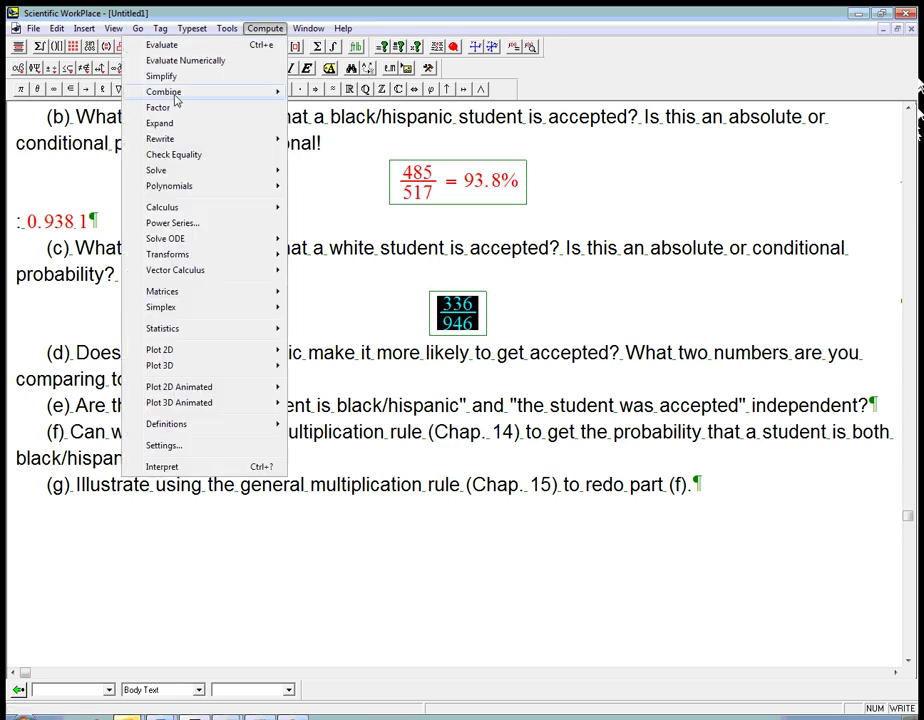
left_click(185, 60)
left_click(481, 318)
type("= 35.")
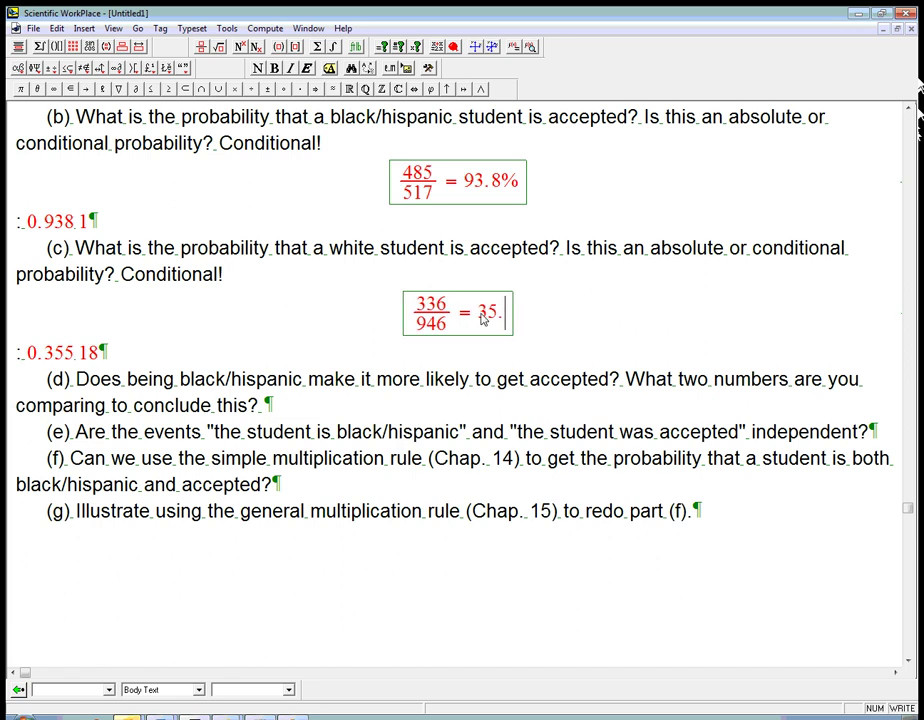
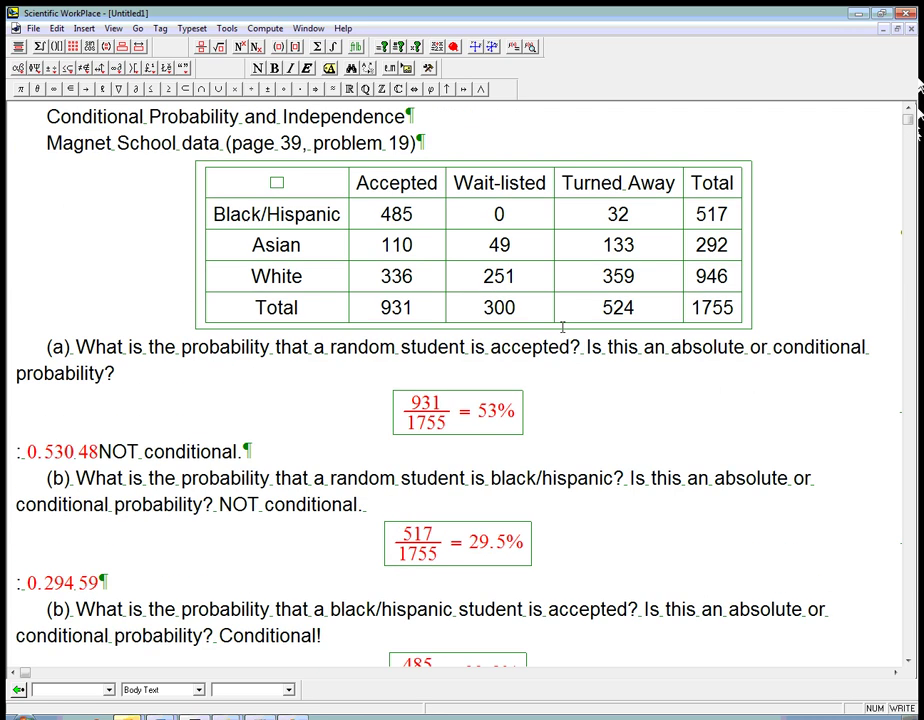
Compare the overall acceptance probability with the black/hispanic one, checking each against the accepted and total counts in the table.
scroll(582, 388, "down", 5)
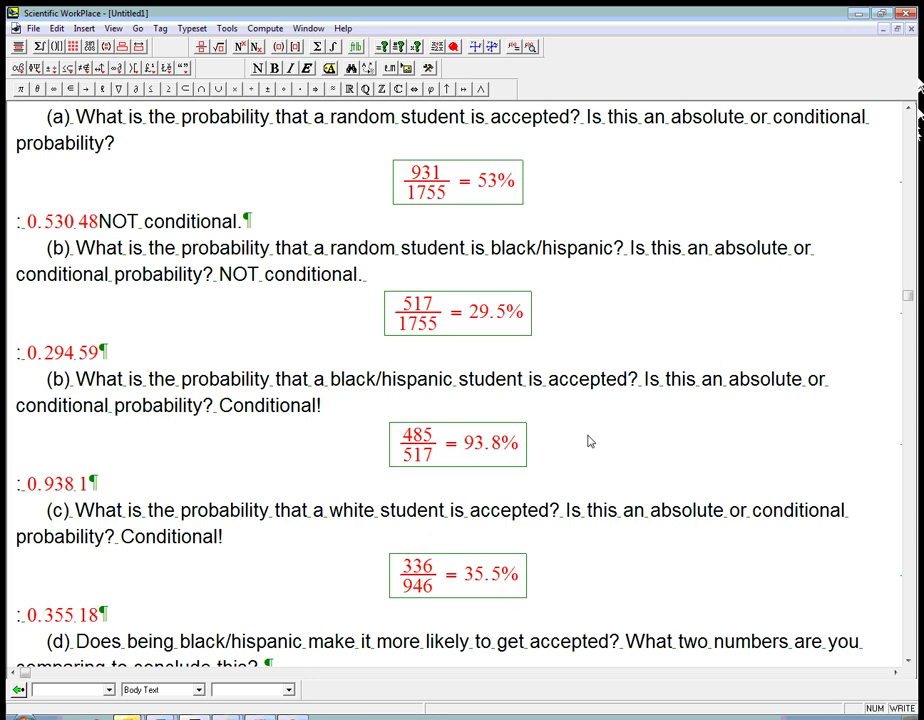
scroll(588, 441, "up", 5)
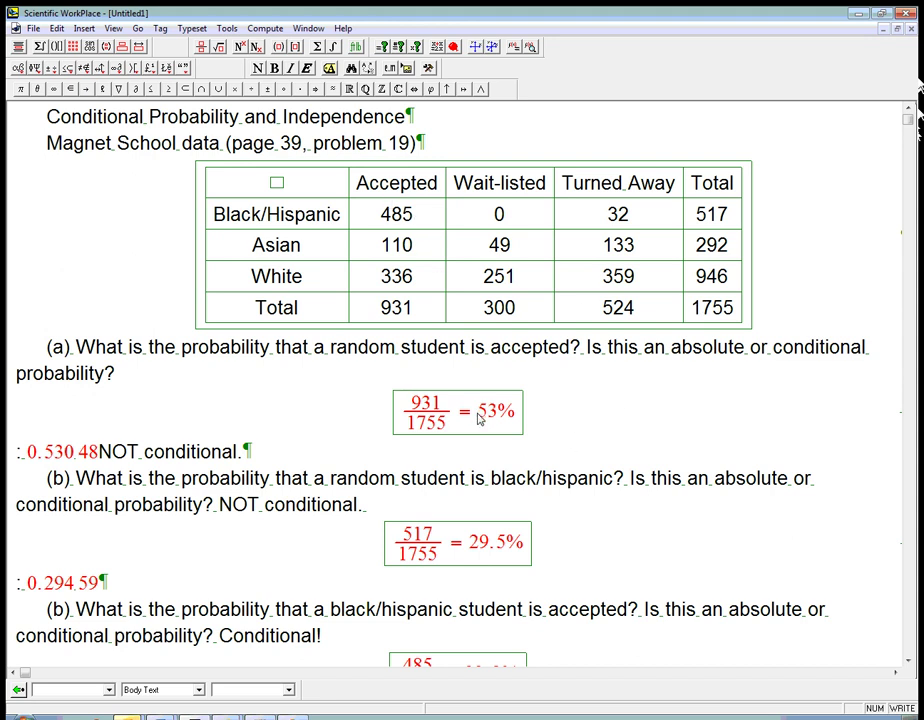
left_click_drag(478, 418, 511, 421)
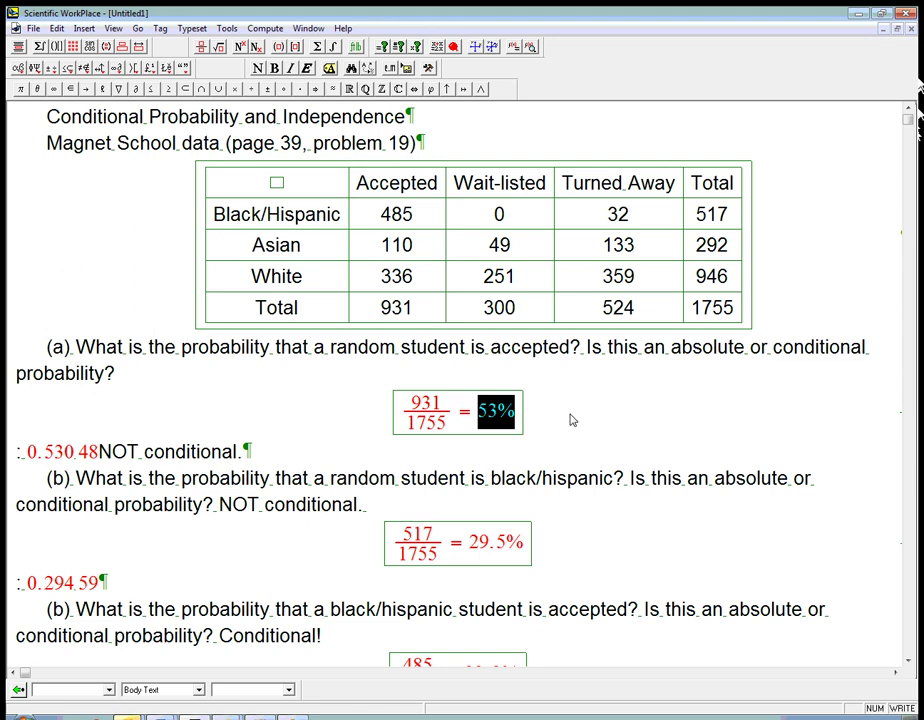
scroll(568, 415, "down", 5)
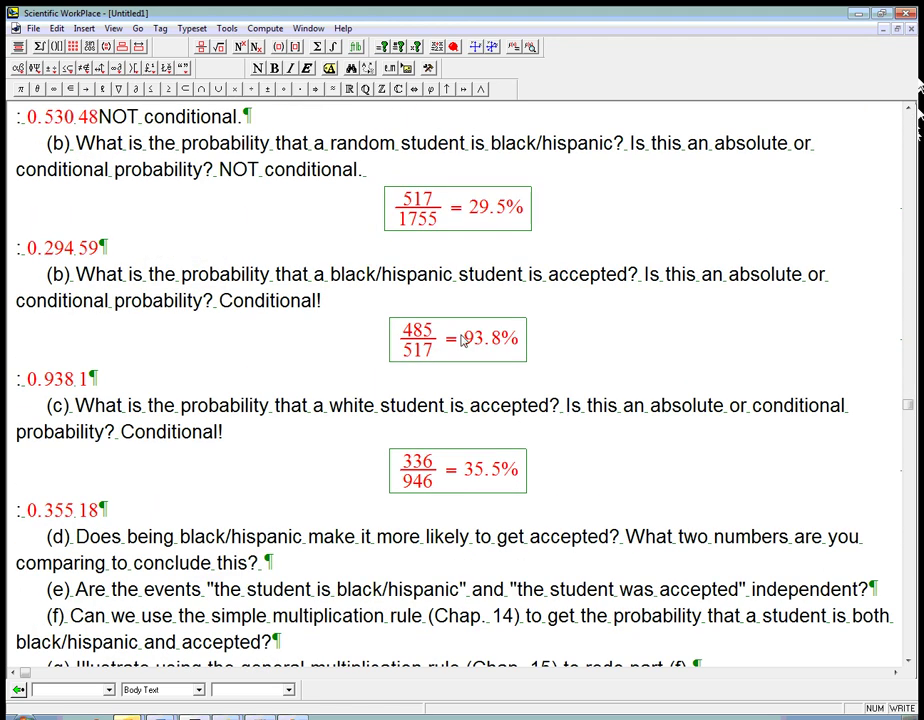
left_click_drag(466, 342, 516, 347)
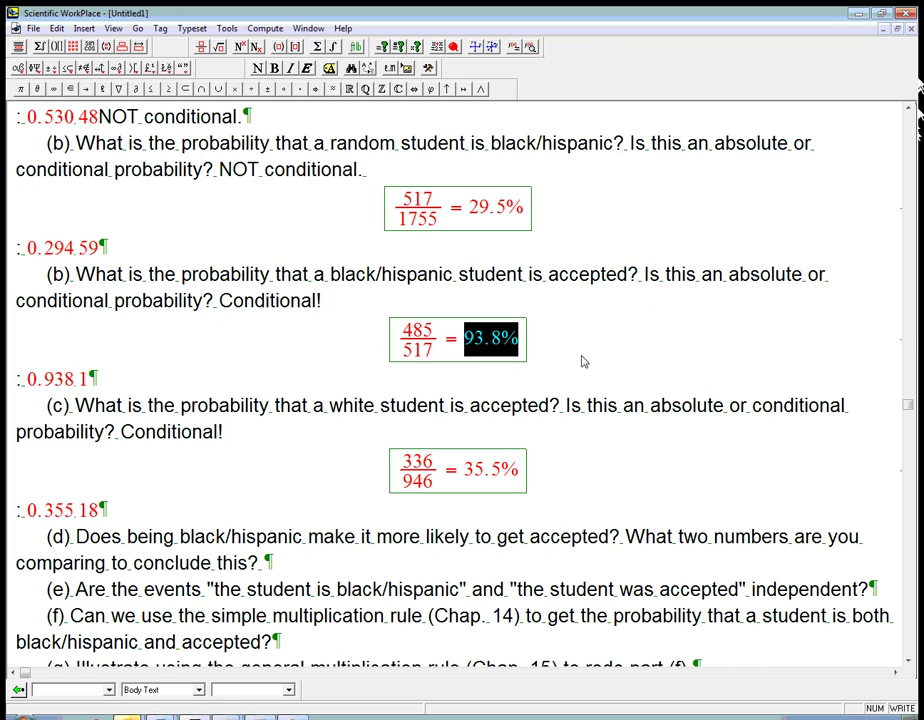
scroll(584, 361, "up", 2)
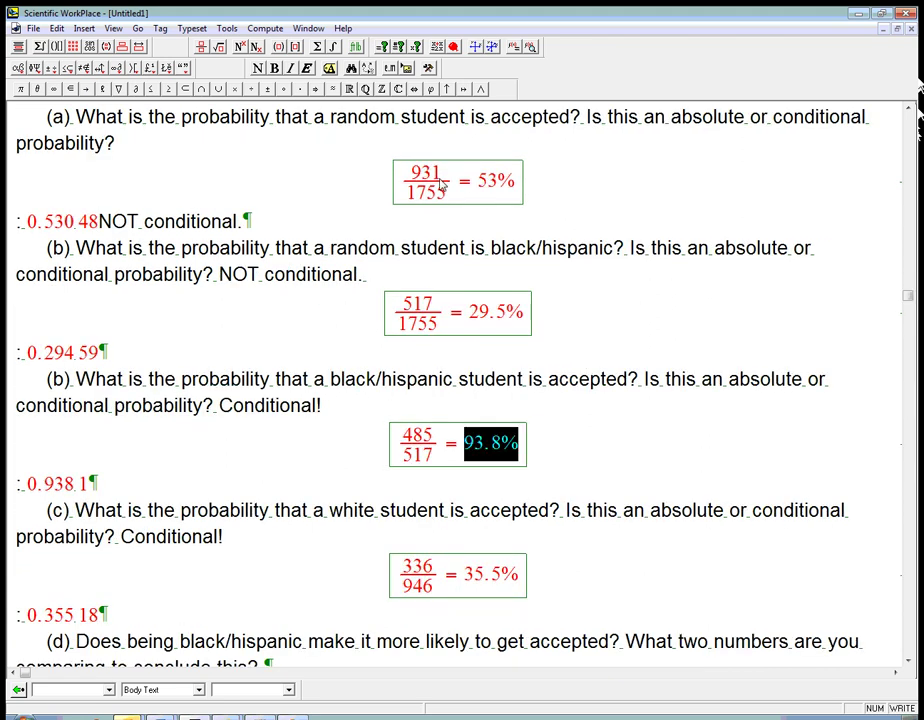
scroll(456, 196, "up", 4)
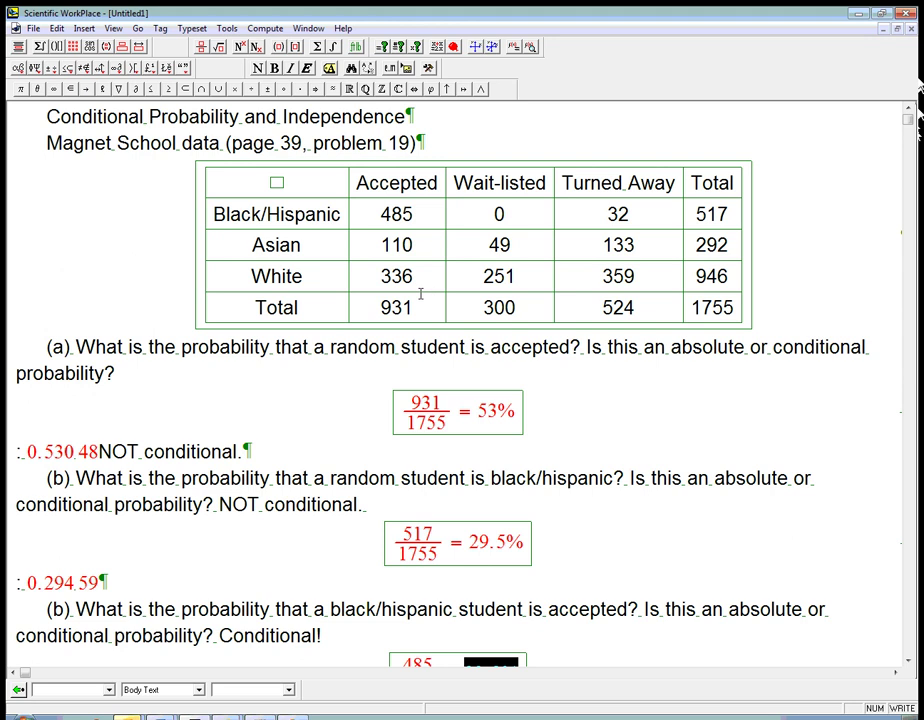
left_click_drag(381, 308, 420, 308)
left_click(727, 308)
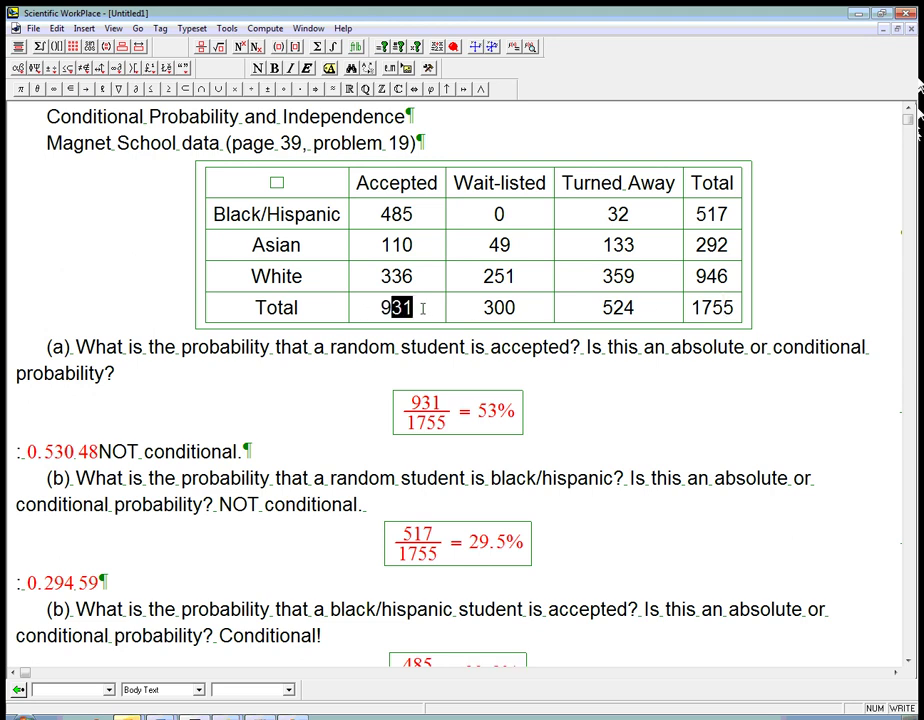
left_click(723, 308)
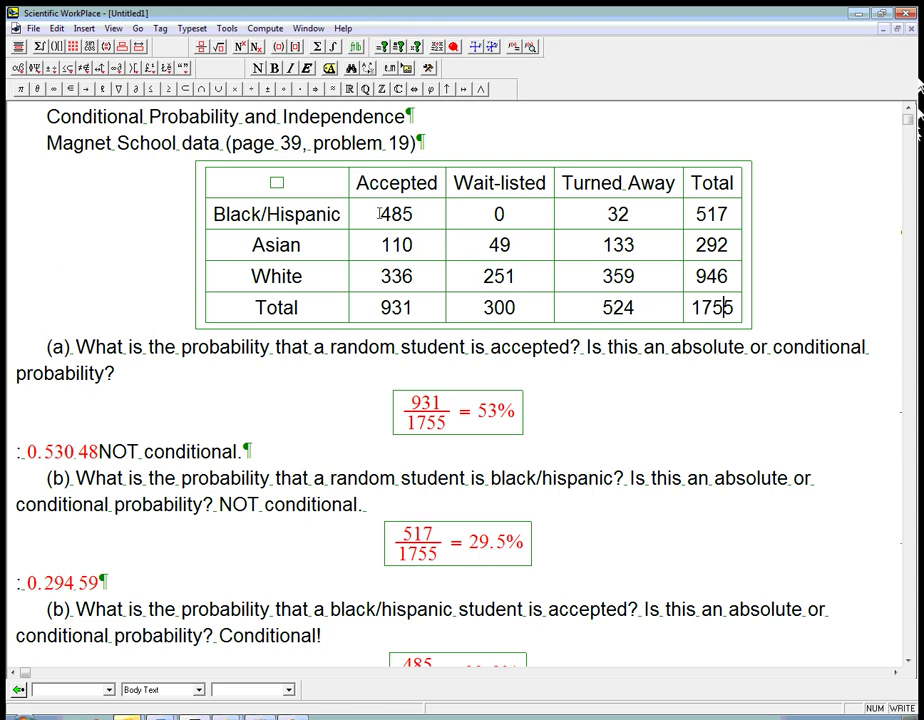
left_click_drag(379, 213, 414, 215)
left_click(697, 213)
Insert the displayed inequality P(Accepted|Black/Hispanic) > P(Accepted) below question (d).
scroll(396, 465, "down", 7)
left_click(384, 475)
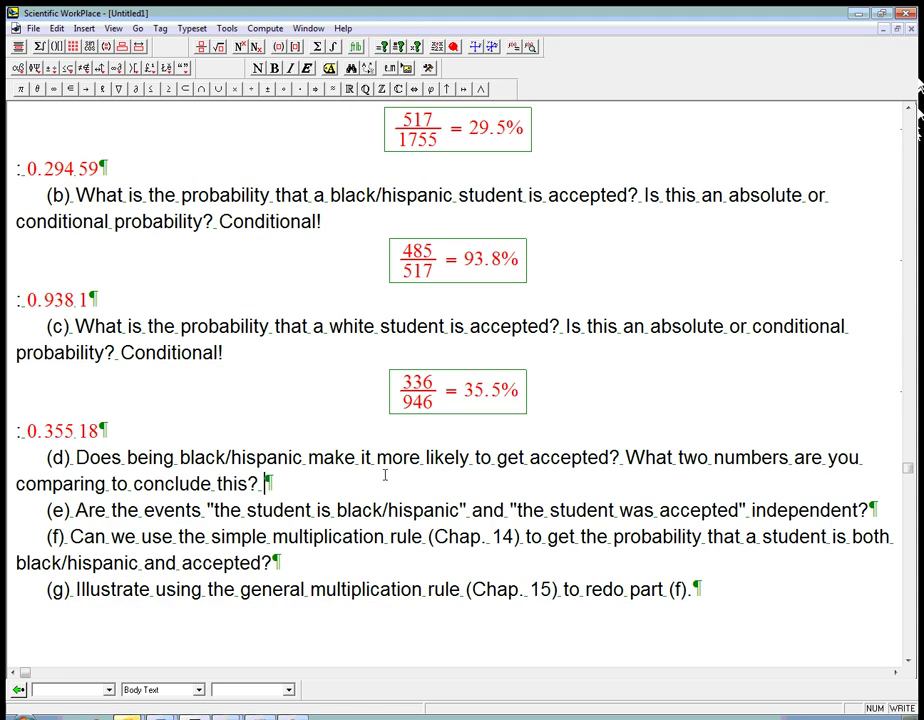
key("ctrl+d")
type("P")
key("ctrl+9")
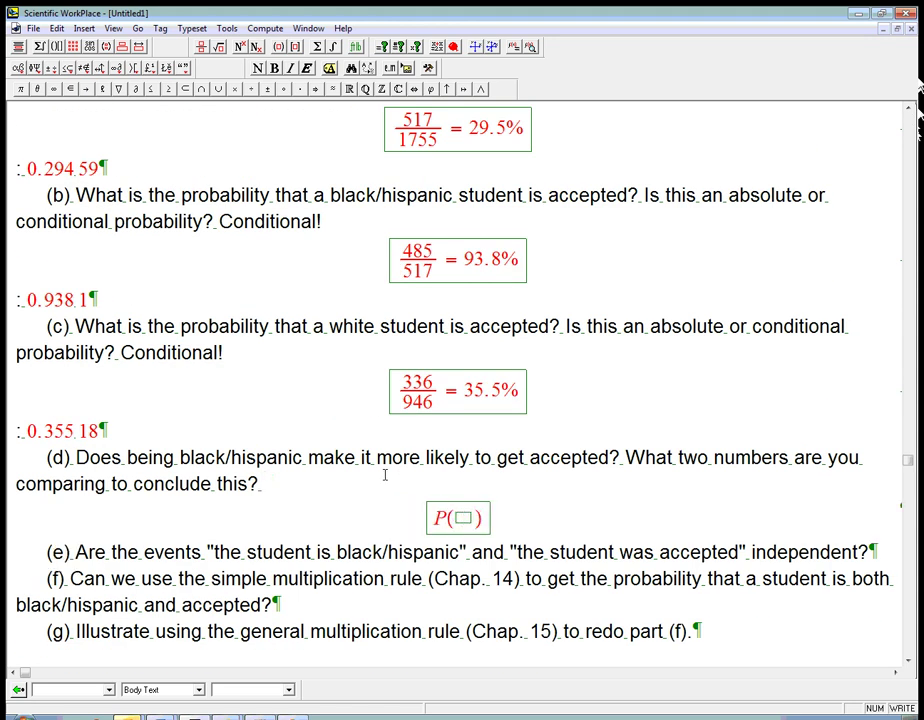
type("Accepted")
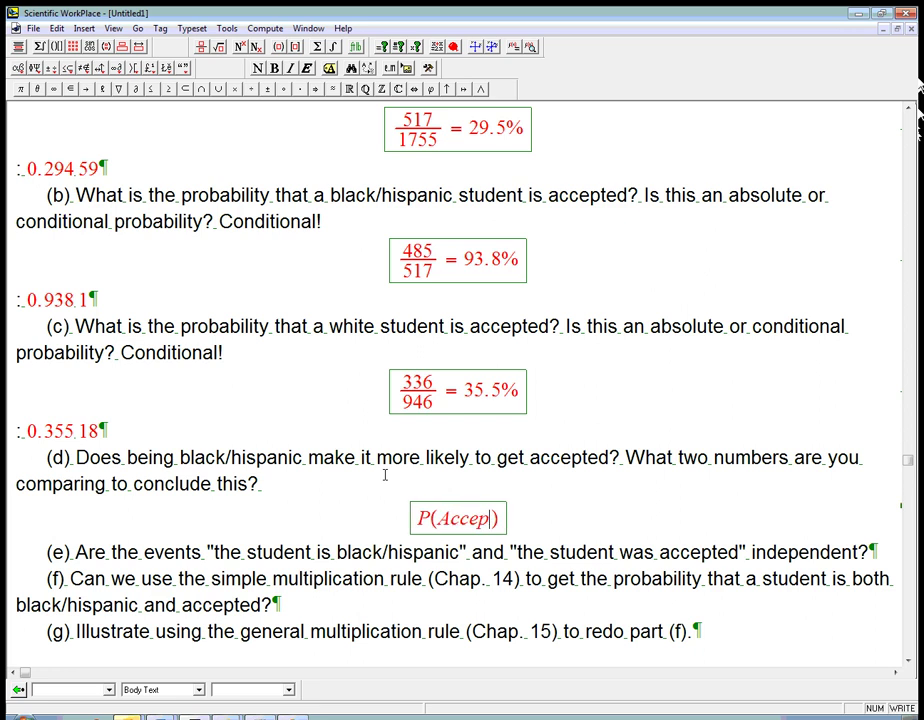
type("|")
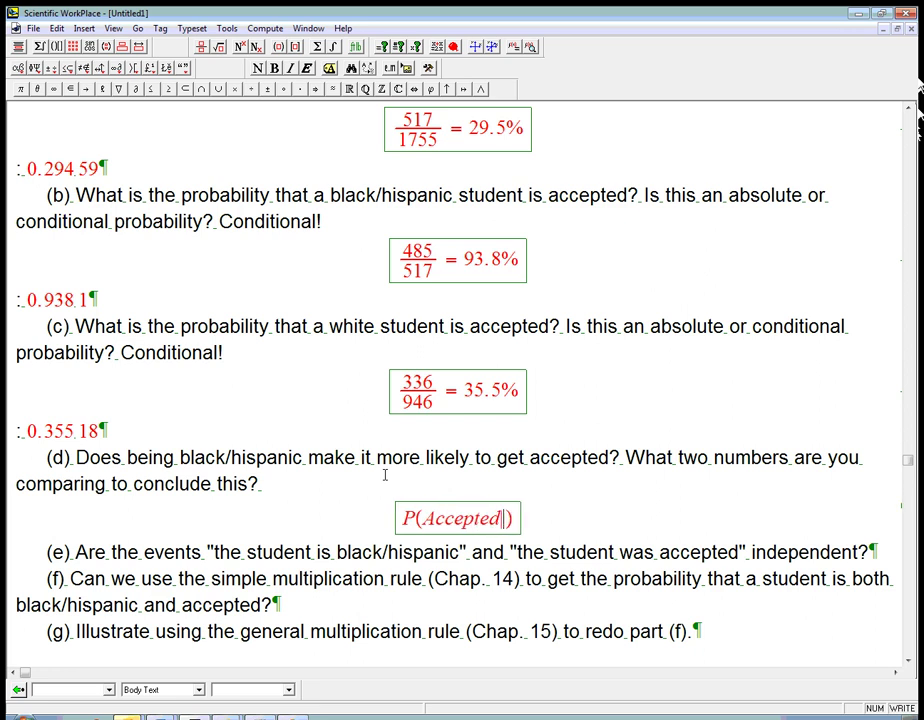
type("Black/His")
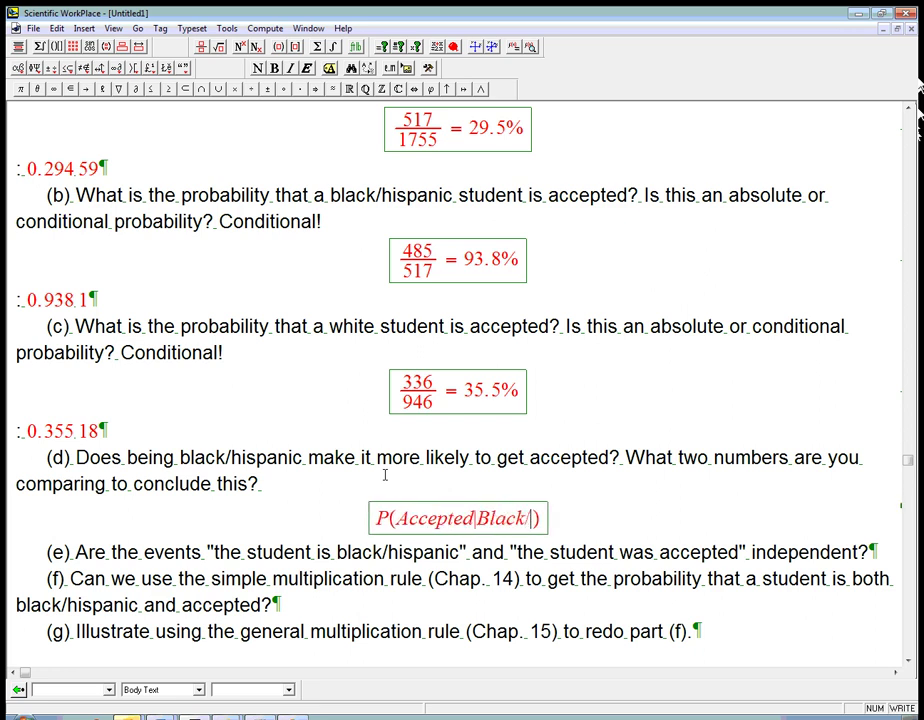
type("panic) ")
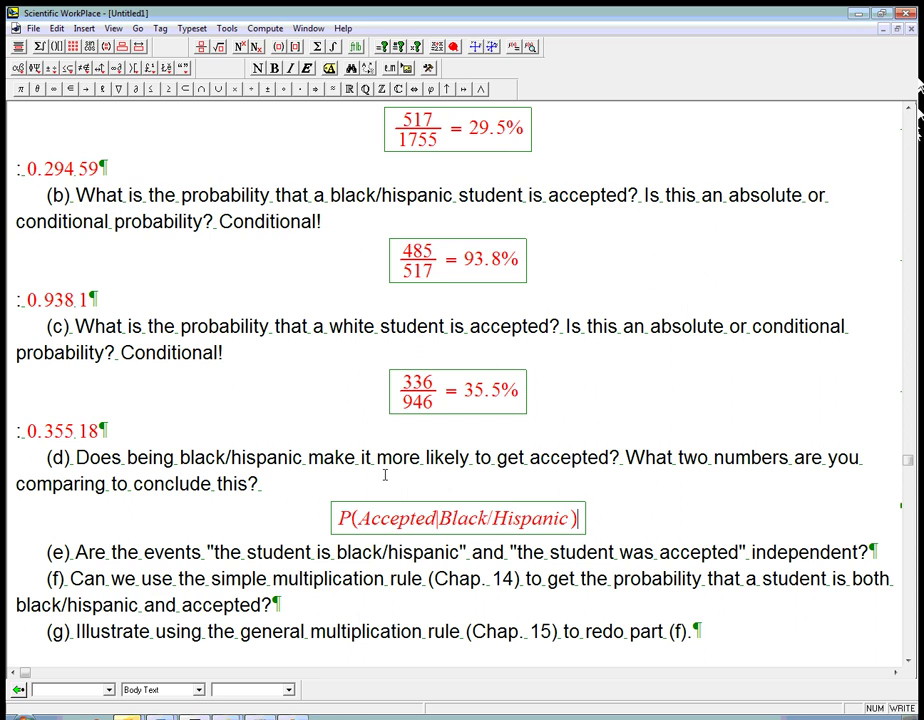
type("> ")
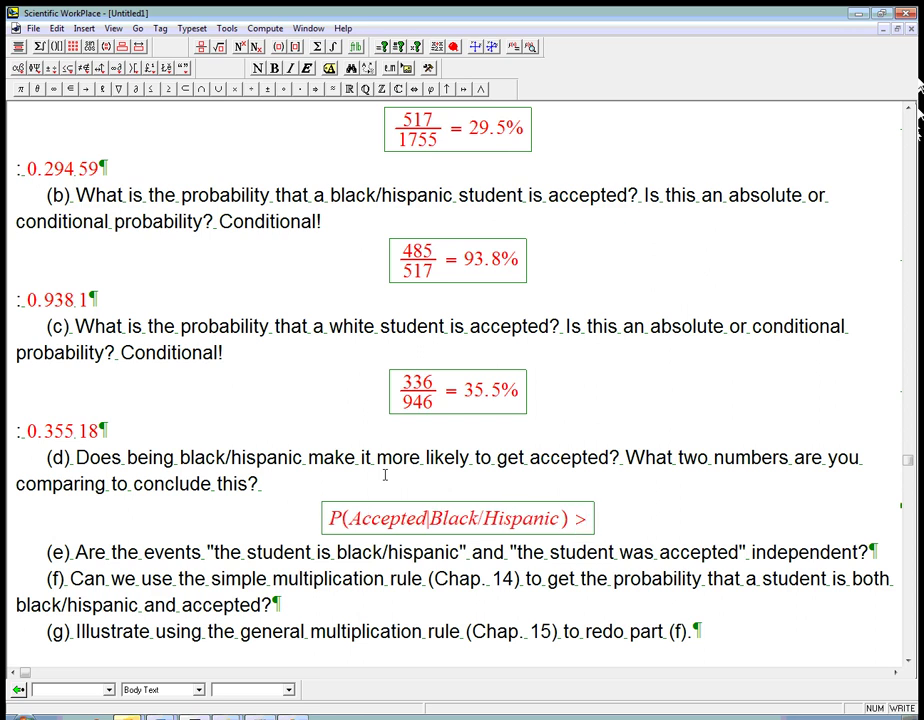
type("P(Accepted")
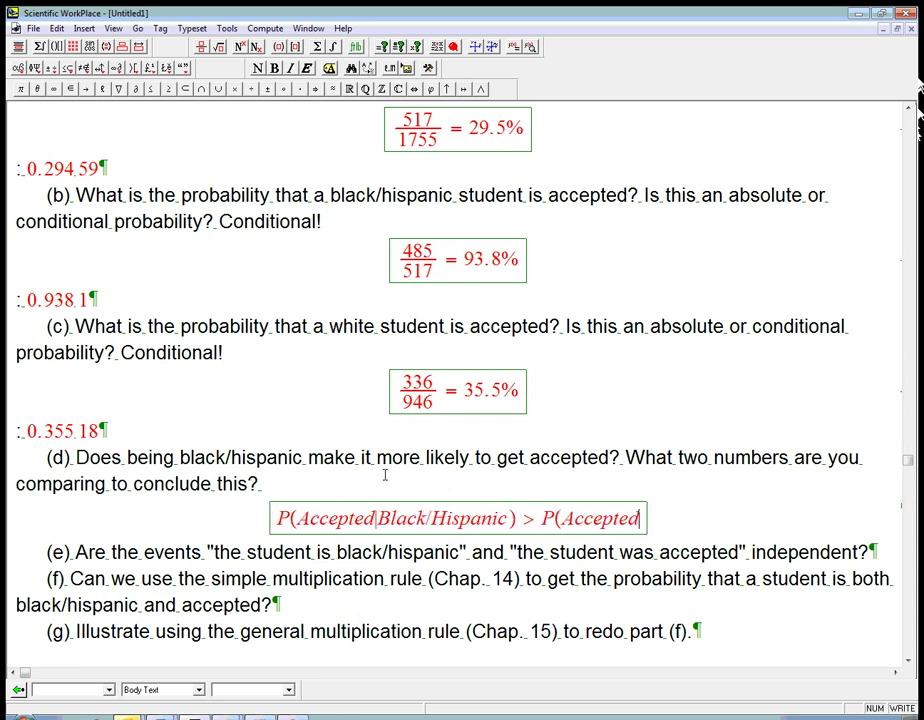
type(")")
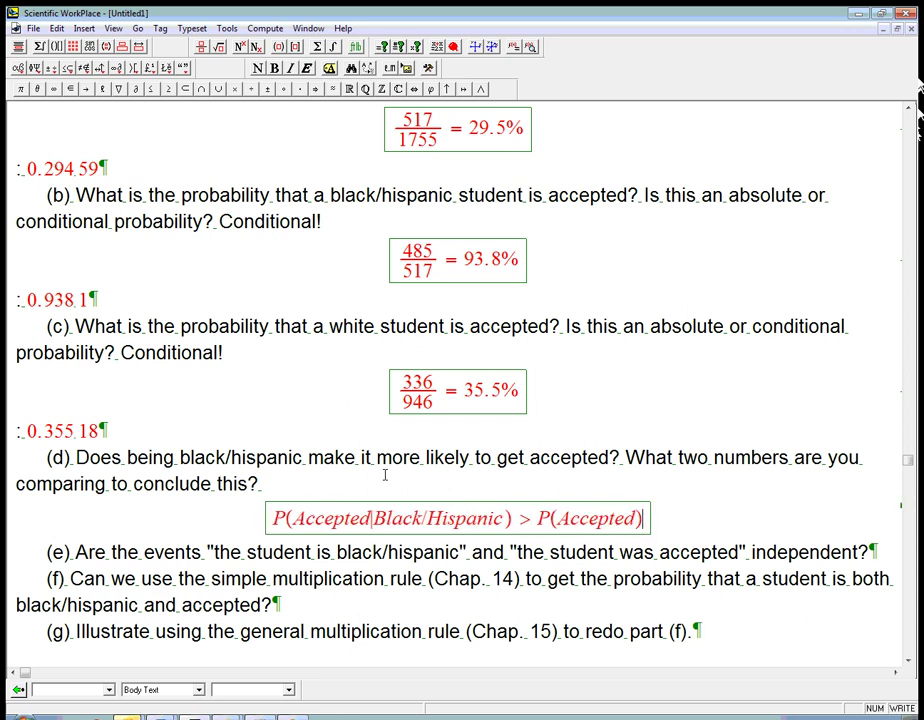
Add a space on each side of the vertical bar in the inequality and hide the document's nonprinting characters.
left_click(368, 524)
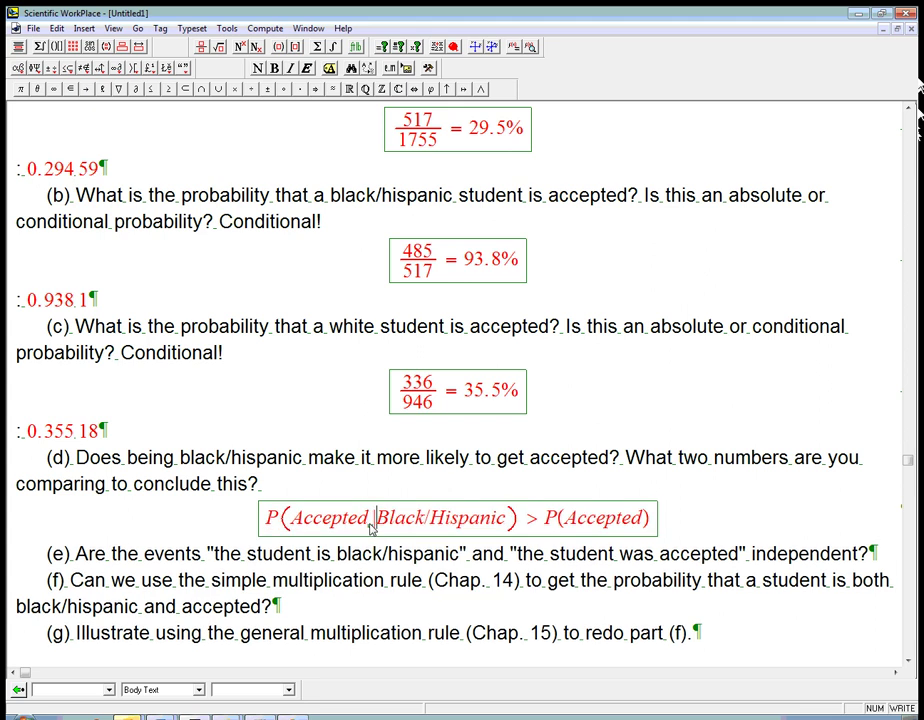
key("ctrl+space")
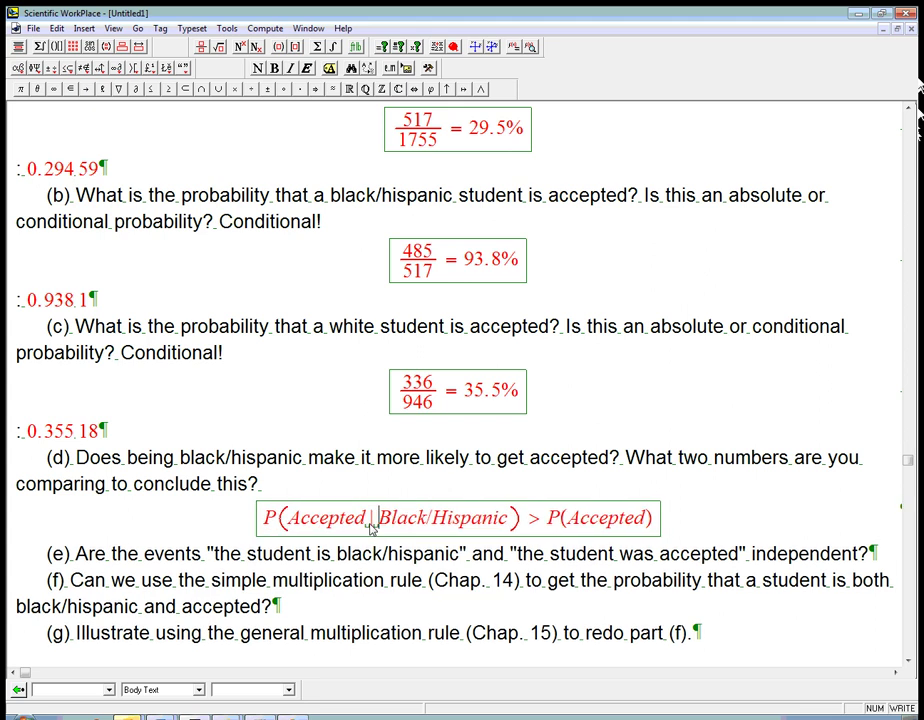
left_click(84, 28)
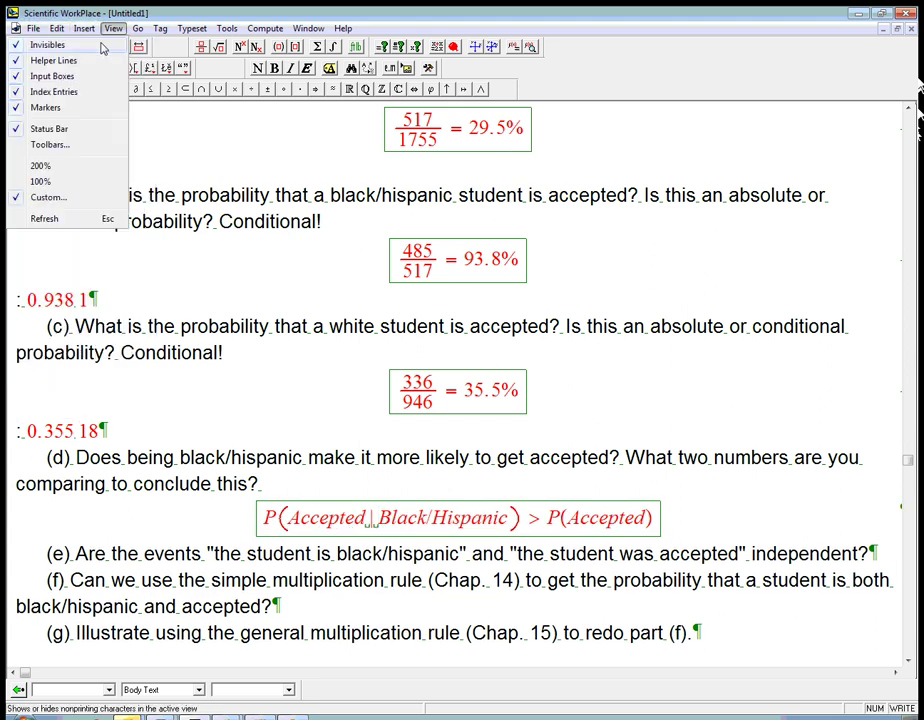
left_click(102, 47)
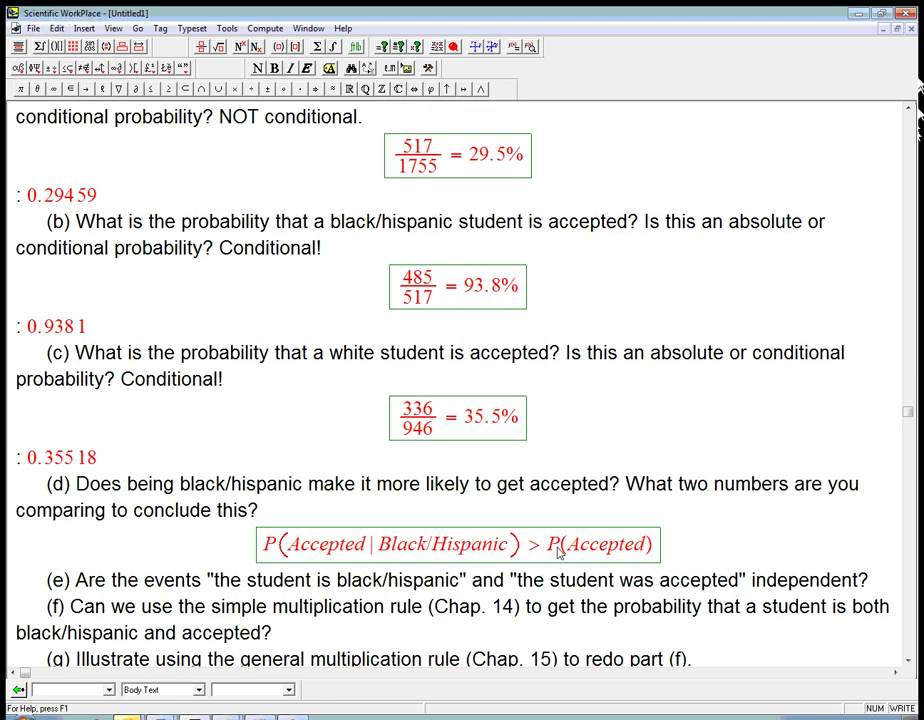
Examine P(Accepted) in the inequality and the two events and the word "independent" in question (e).
left_click_drag(557, 553, 652, 550)
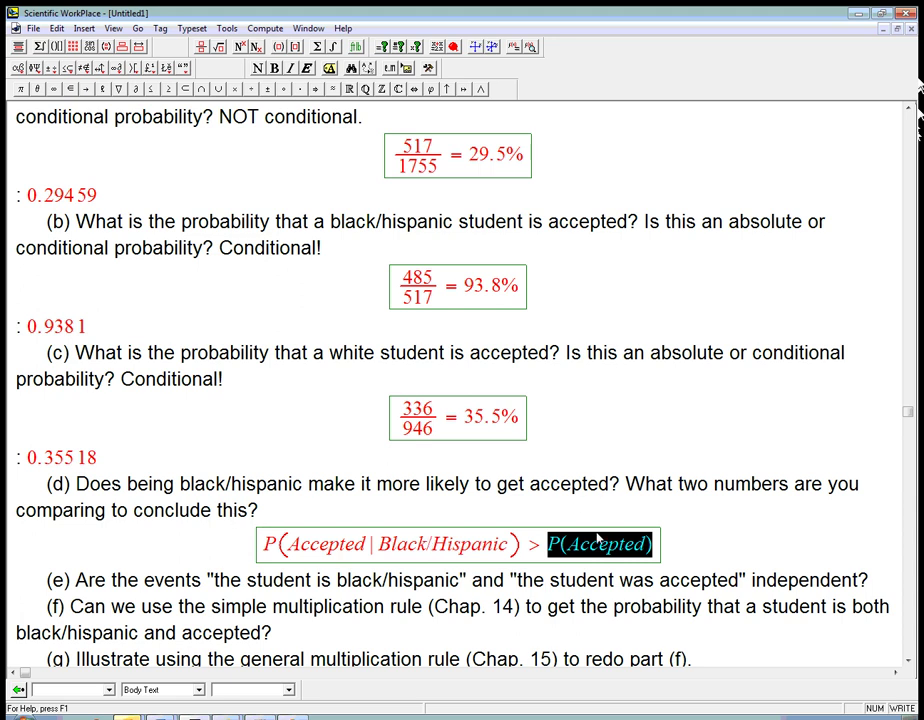
left_click(652, 550)
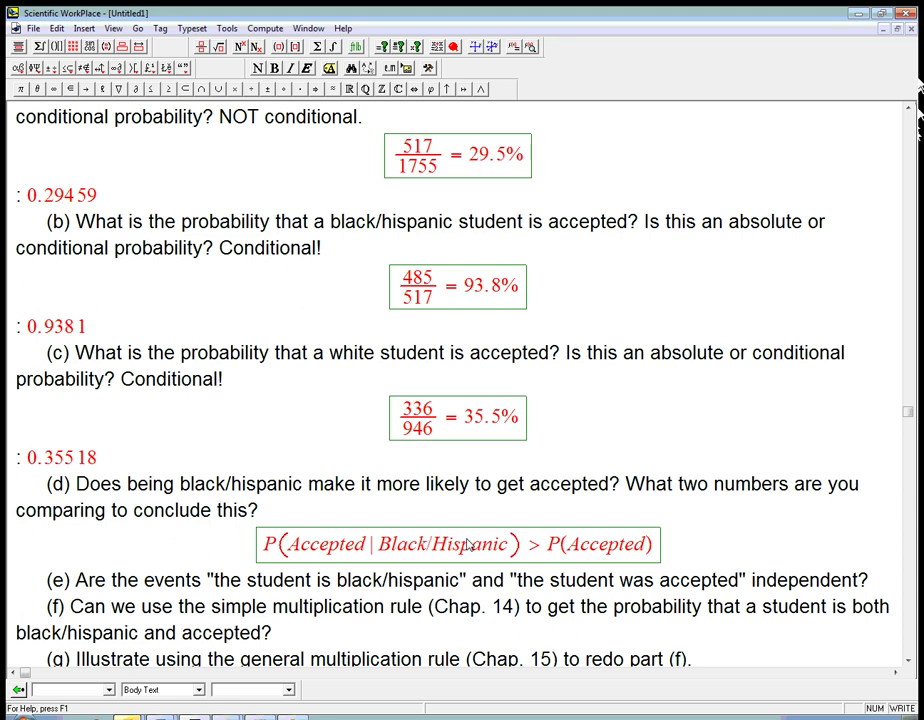
left_click(75, 582)
left_click(869, 580)
left_click(624, 483)
left_click(656, 556)
left_click_drag(857, 580, 751, 586)
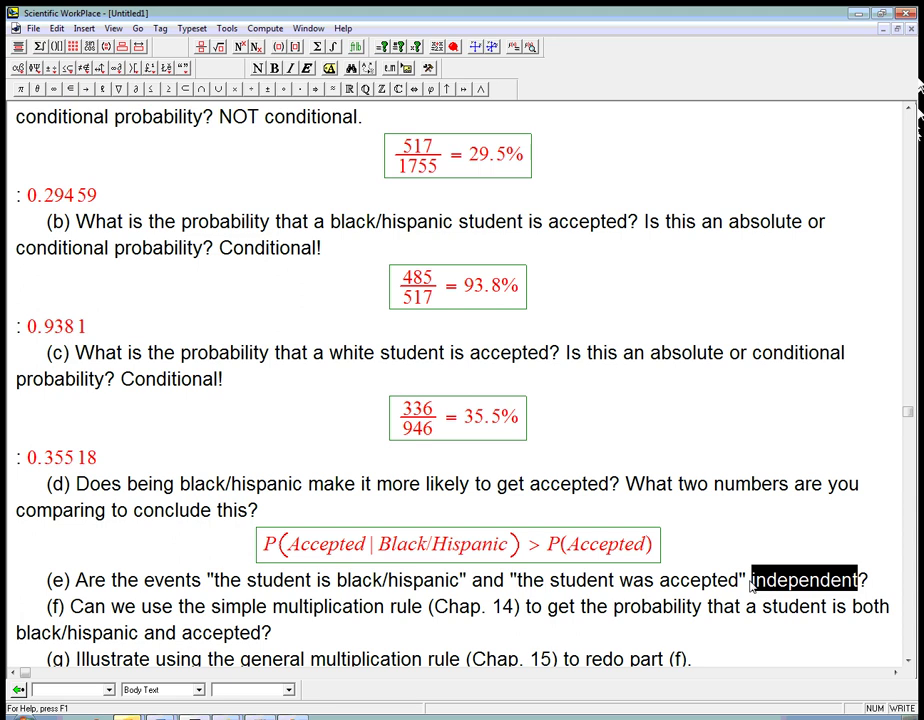
left_click(870, 579)
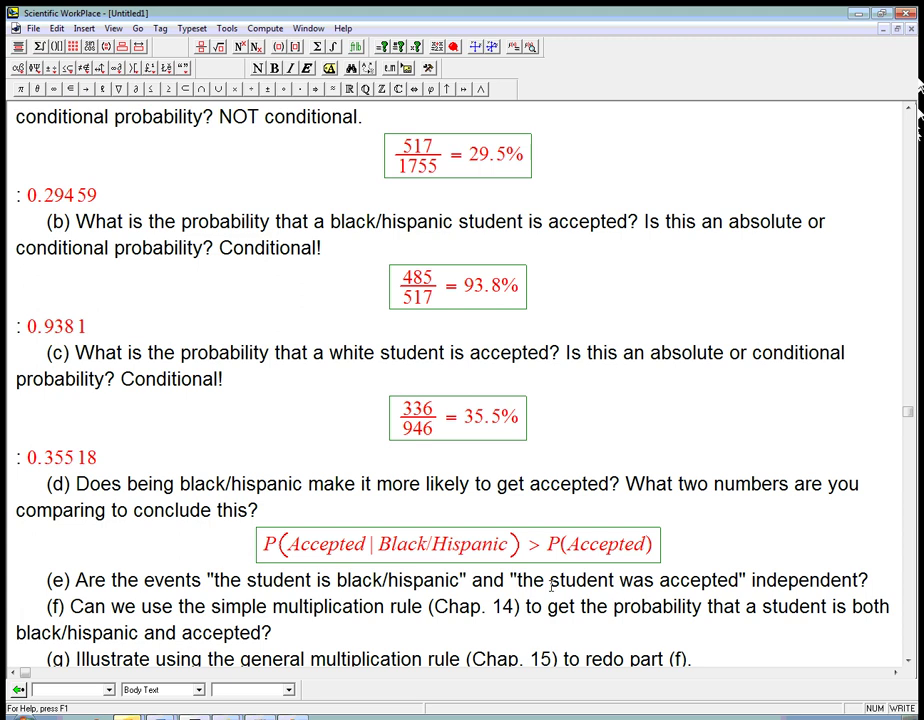
left_click_drag(321, 581, 463, 590)
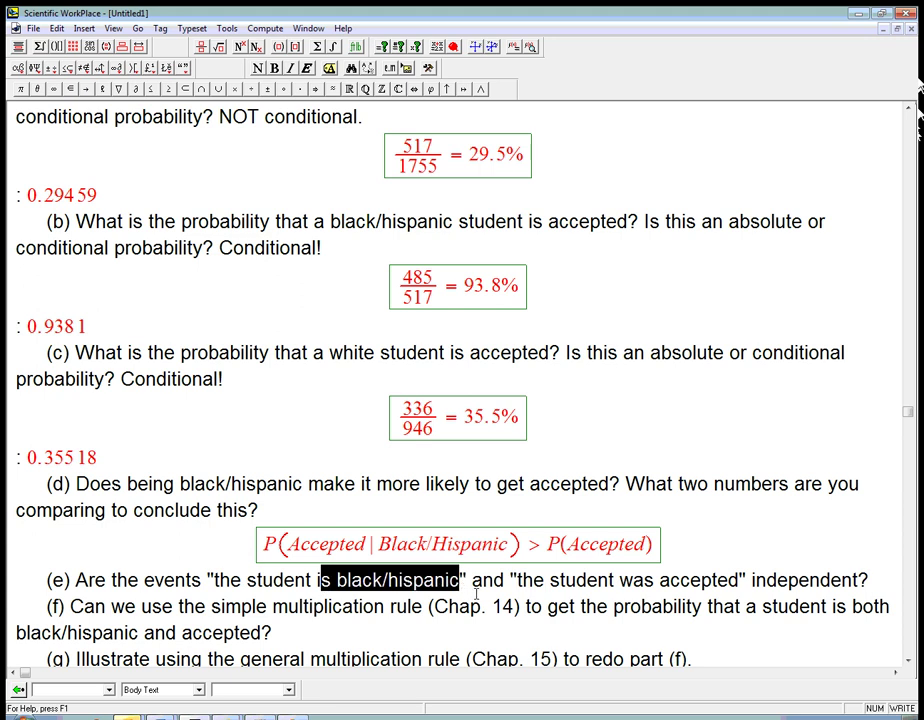
left_click_drag(544, 581, 741, 581)
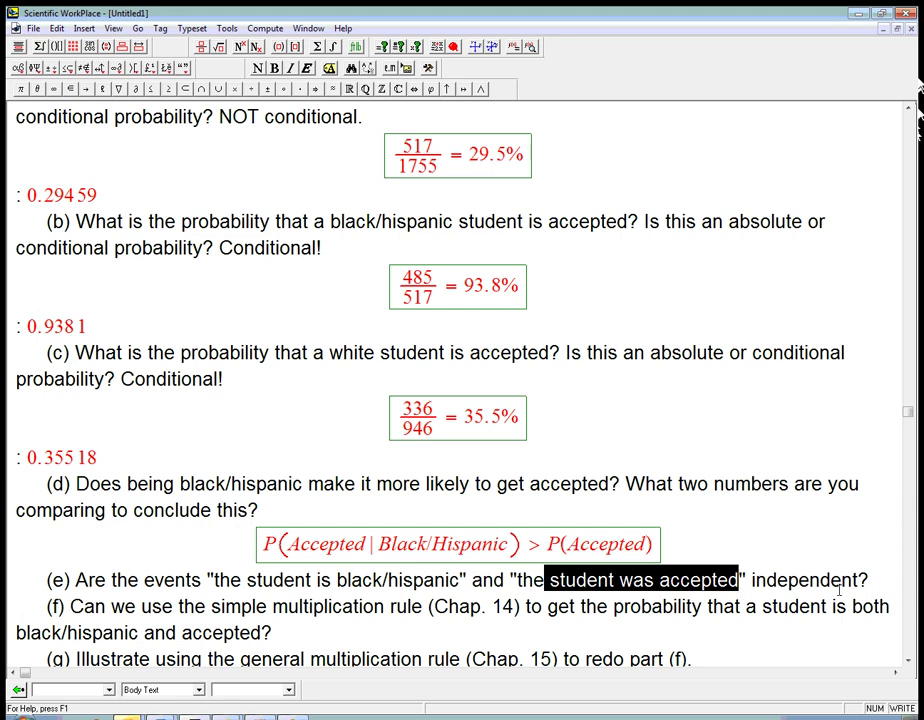
Add the answer "No, they are not independent" on a new line below question (e).
left_click(882, 581)
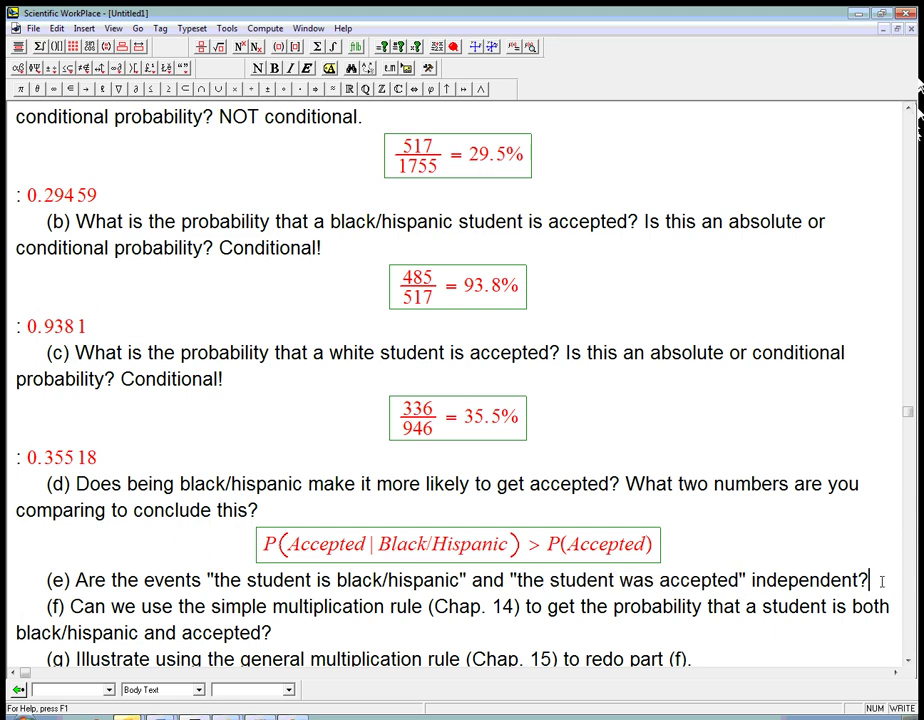
key("Return")
type("No, they are")
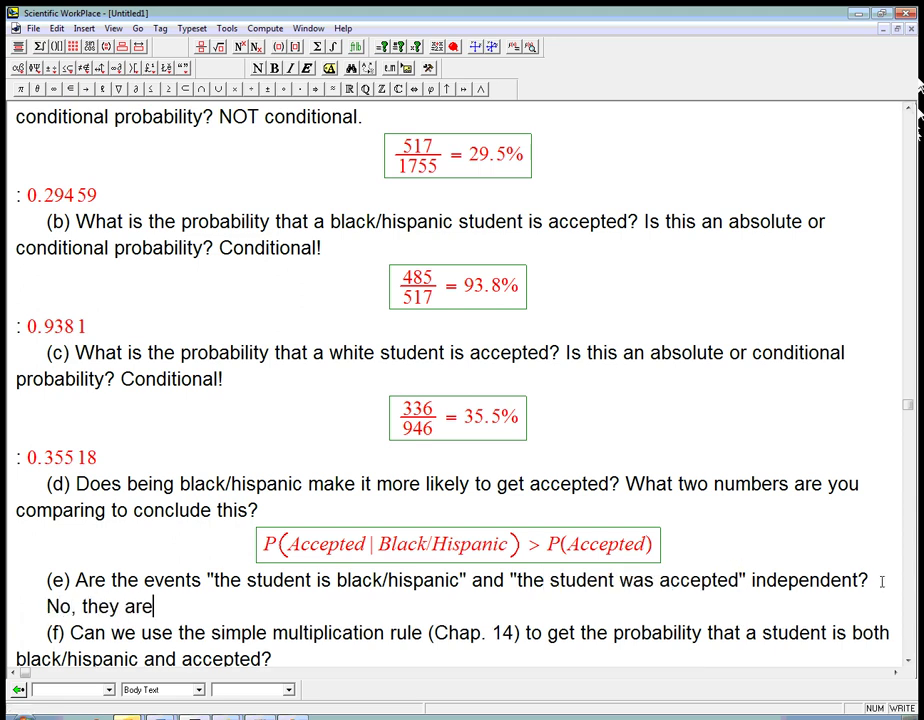
type(" not independent")
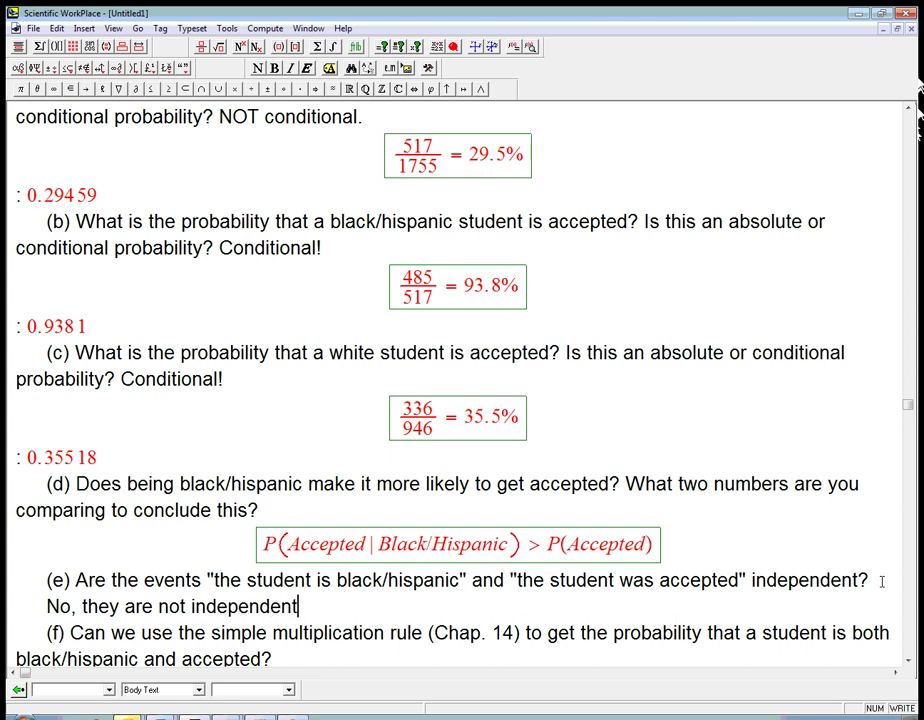
Extend the answer to (e) with ", because" and a copy of the inequality from (d), replacing > with ≠.
type(", because")
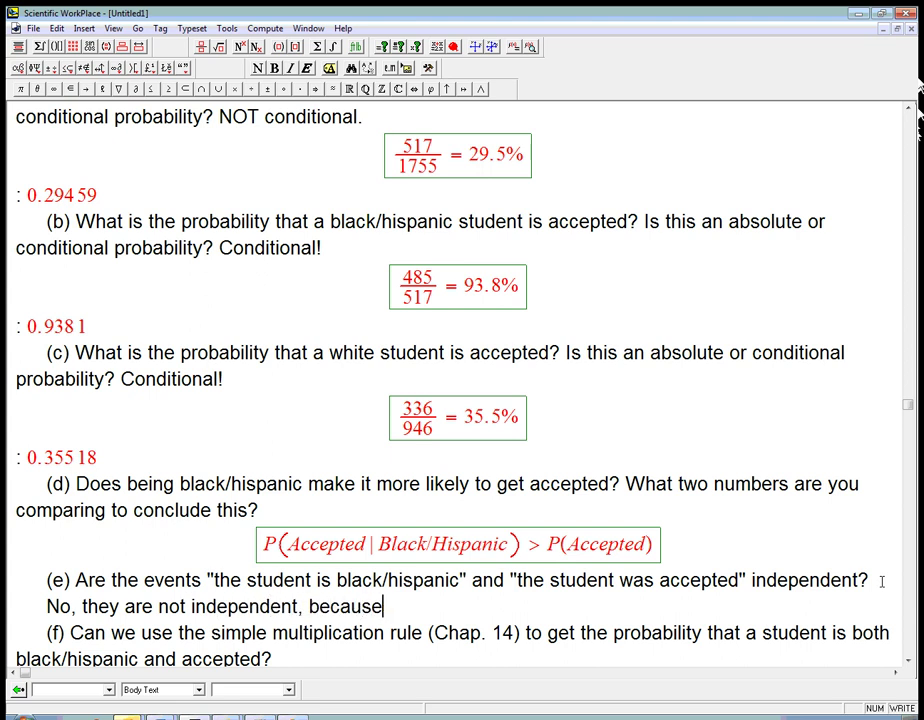
left_click_drag(266, 545, 651, 544)
key("ctrl+c")
left_click(532, 602)
key("ctrl+v")
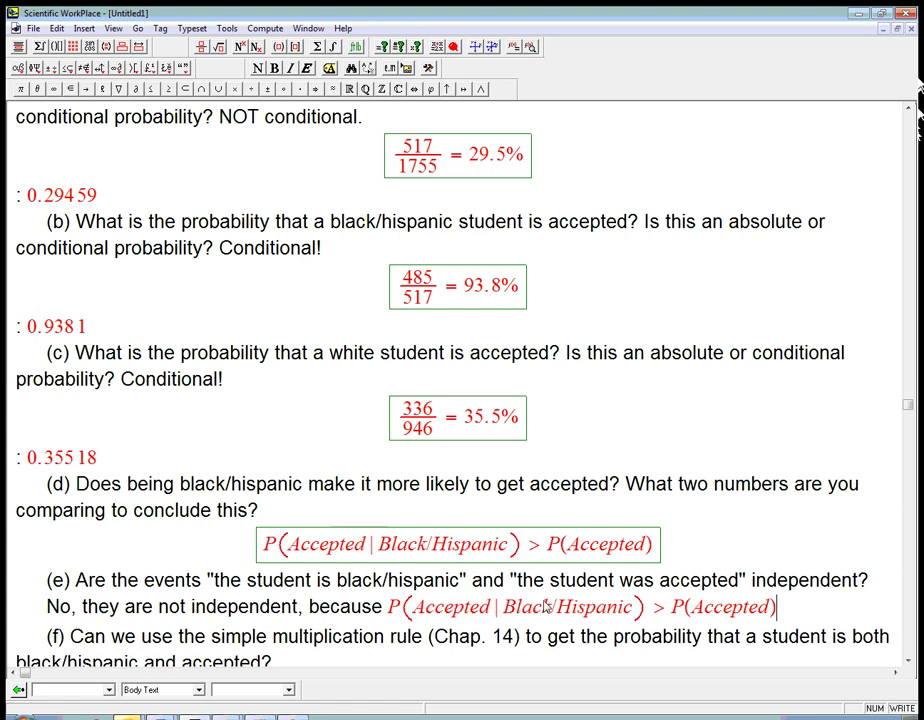
key("BackSpace")
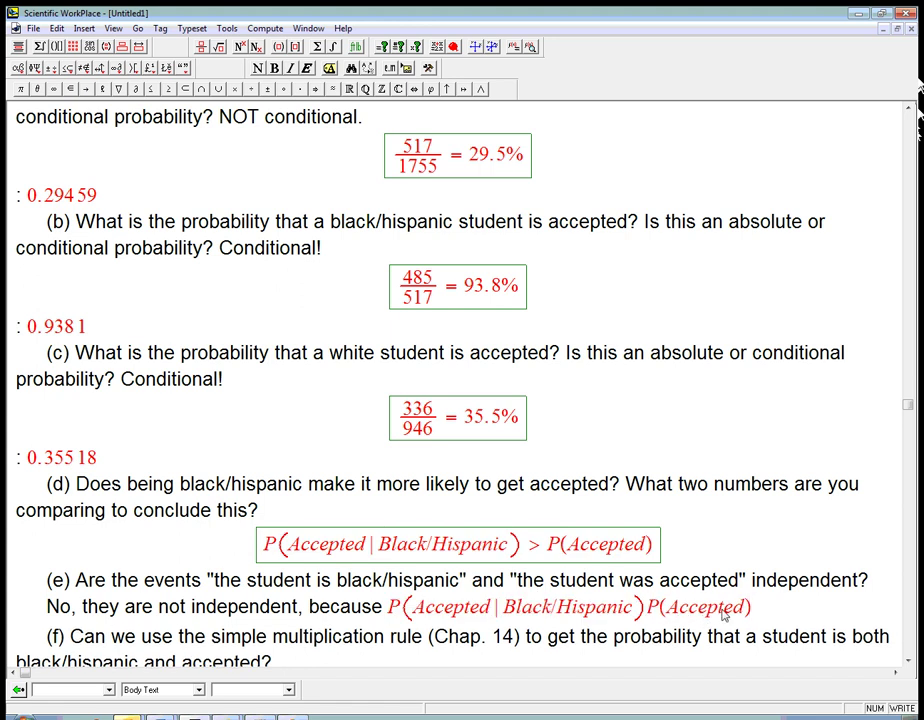
type("=")
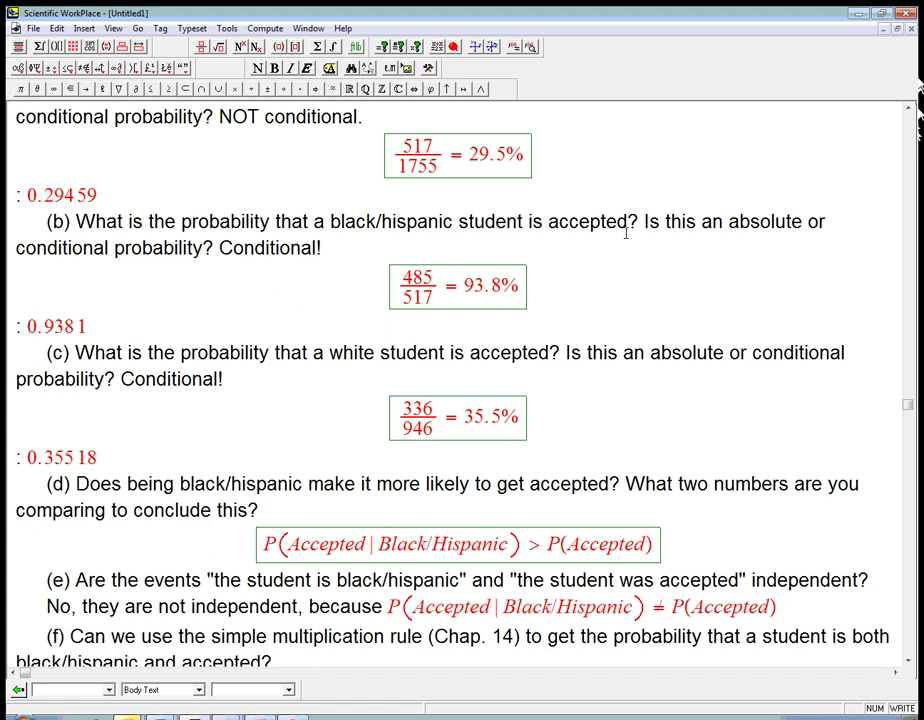
Examine the phrase "simple multiplication rule" in question (f).
left_click(908, 664)
left_click(908, 664)
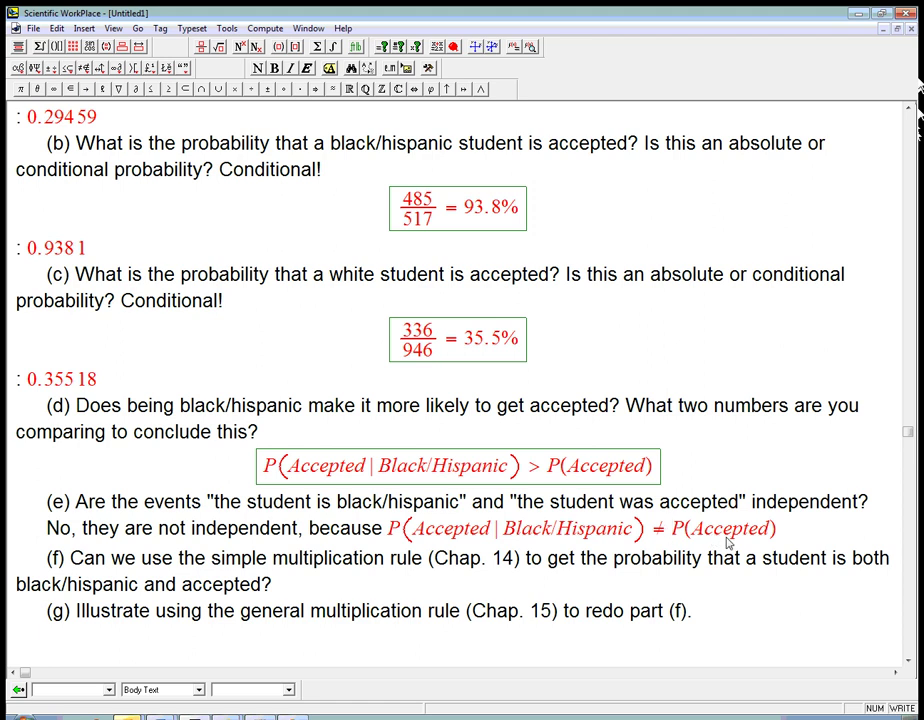
left_click(776, 530)
left_click_drag(210, 558, 423, 575)
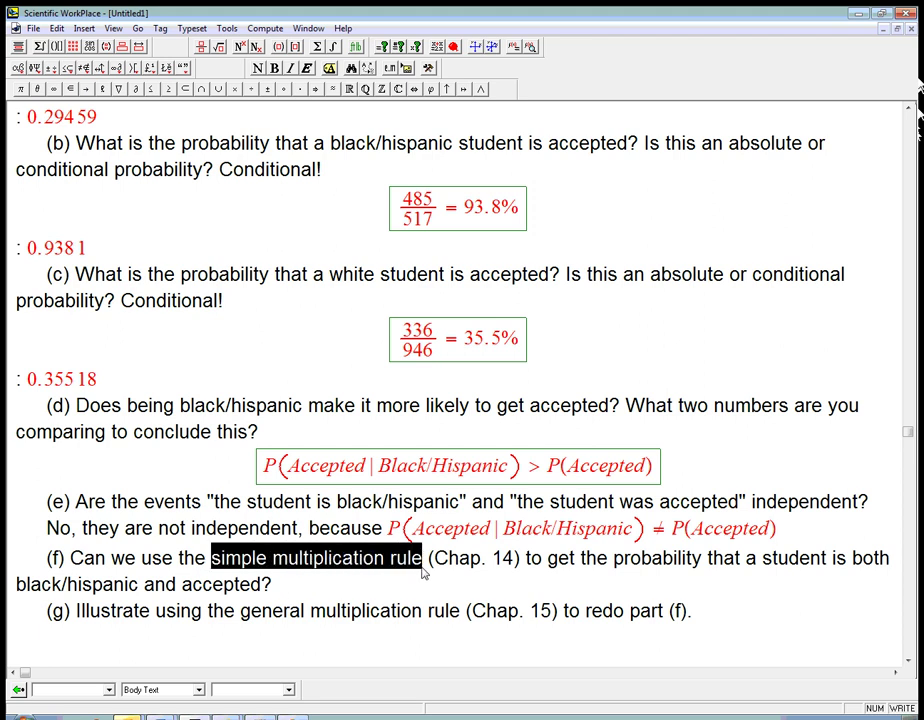
left_click(517, 561)
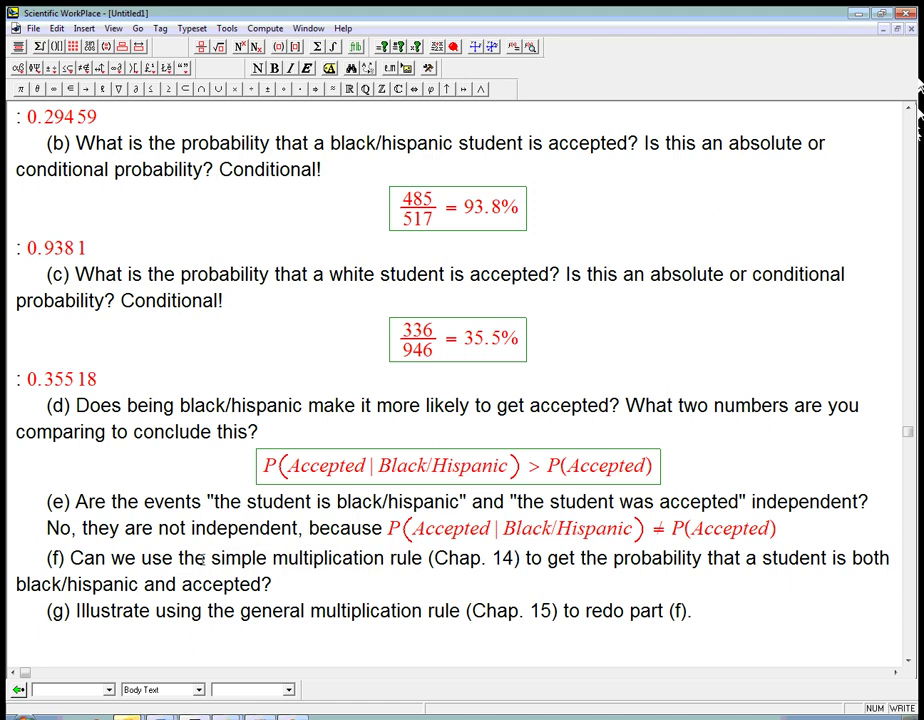
left_click_drag(221, 558, 425, 561)
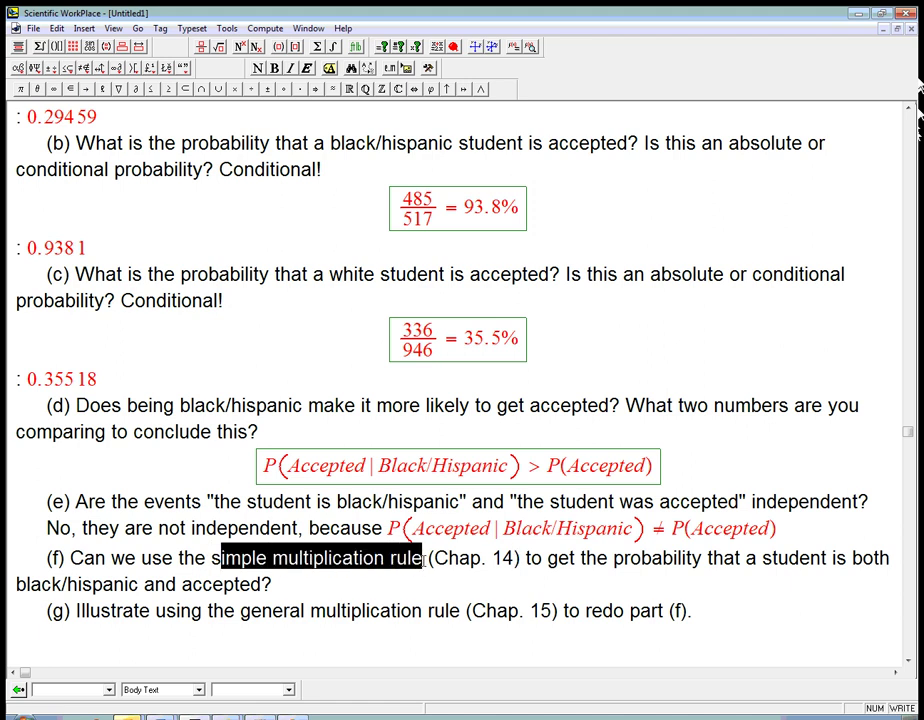
Insert the displayed expression P(Black/Hispanic) below question (f).
left_click(513, 583)
key("ctrl+d")
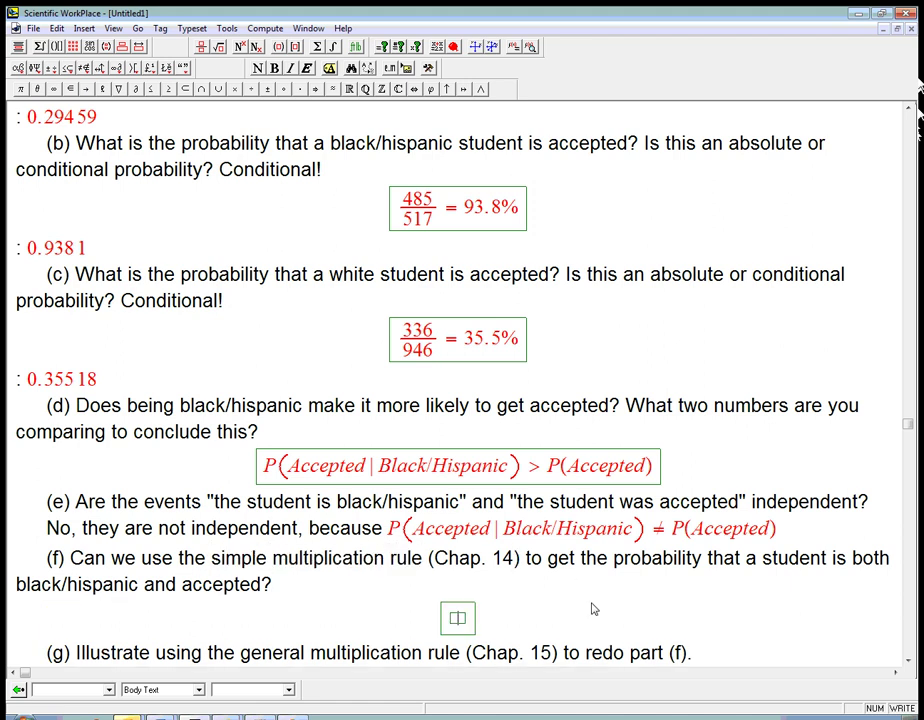
type("P")
key("ctrl+9")
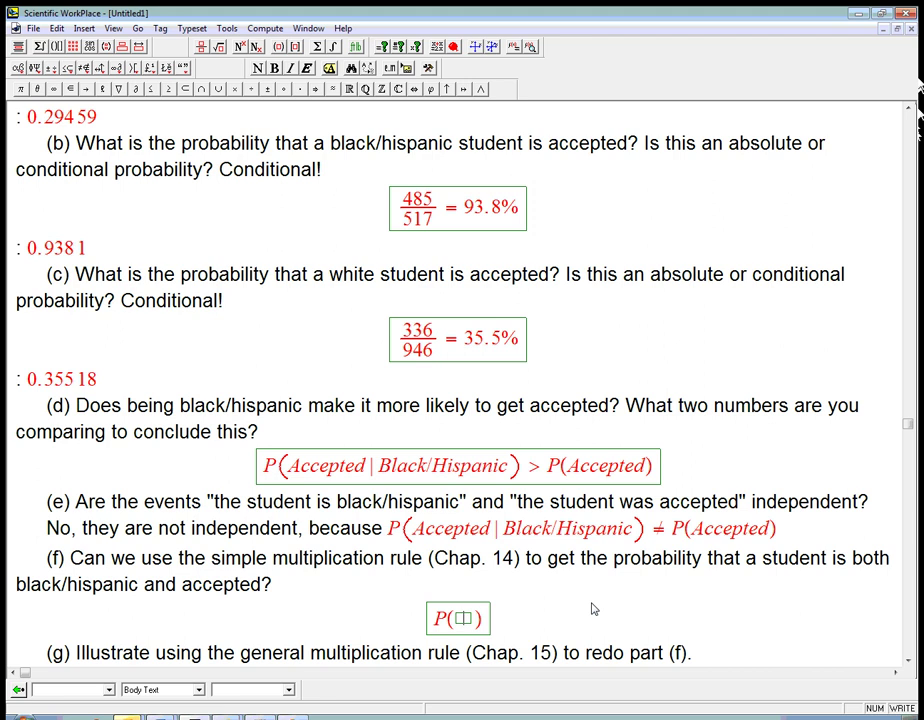
type("Black/Hi")
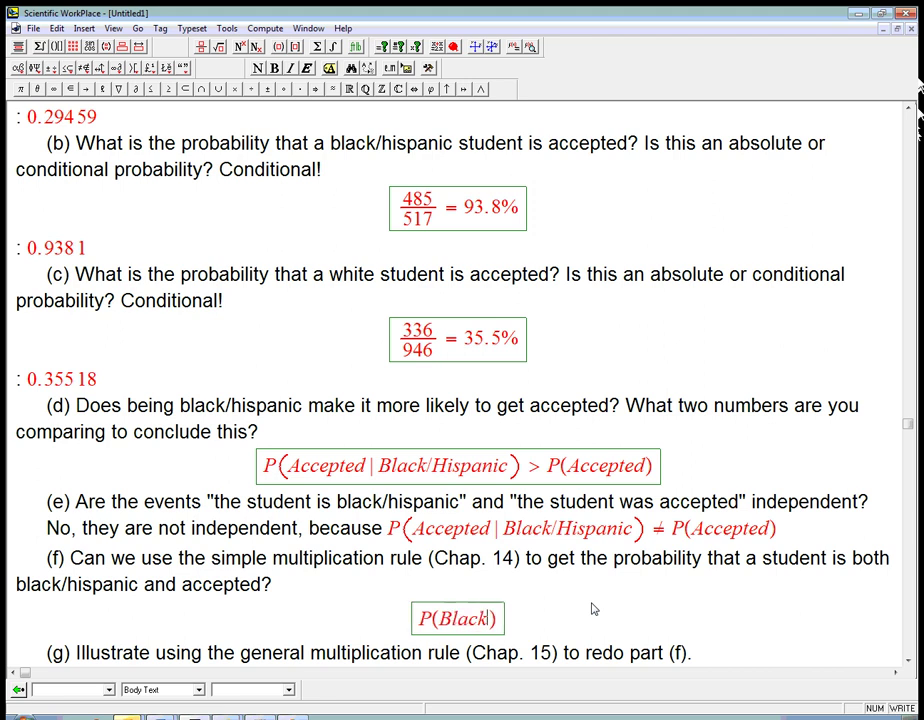
type("spanic")
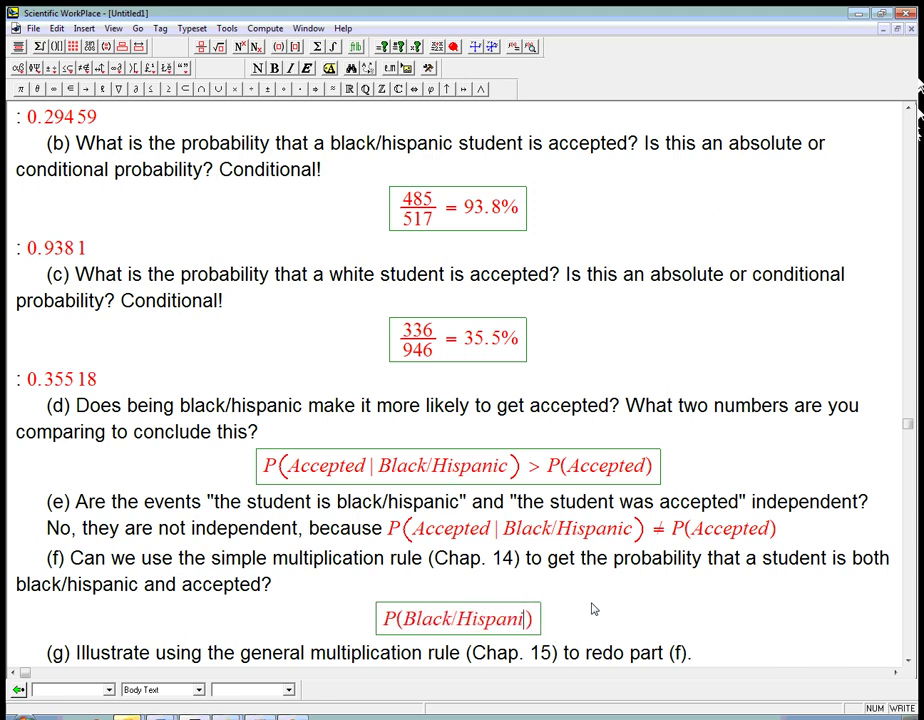
Insert "random" before "student" in question (f) and add "∩ Accepted" after Black/Hispanic inside the displayed expression's parentheses.
left_click(760, 557)
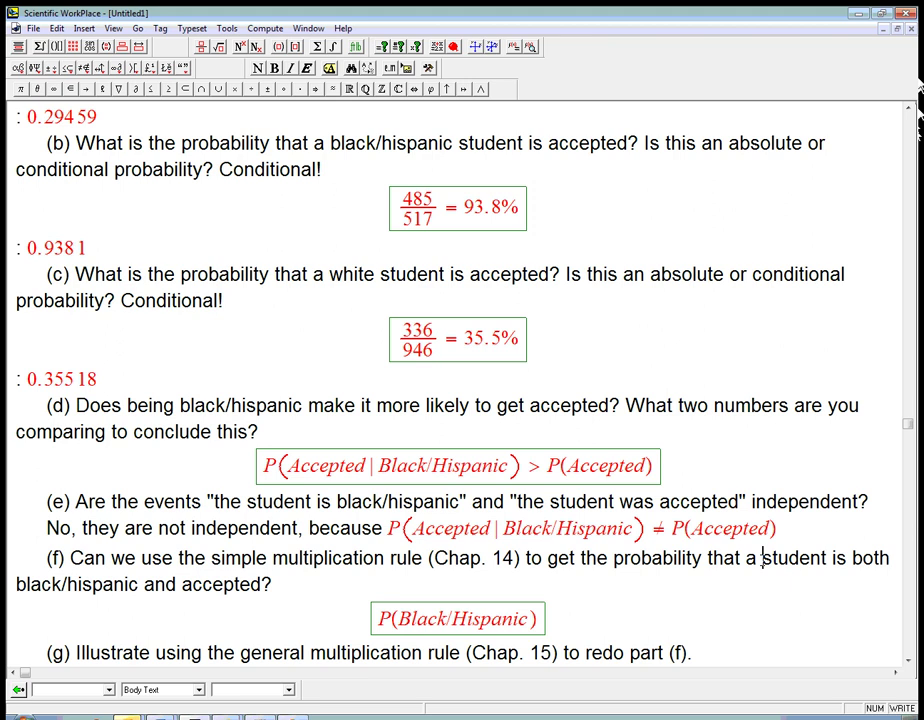
type("random")
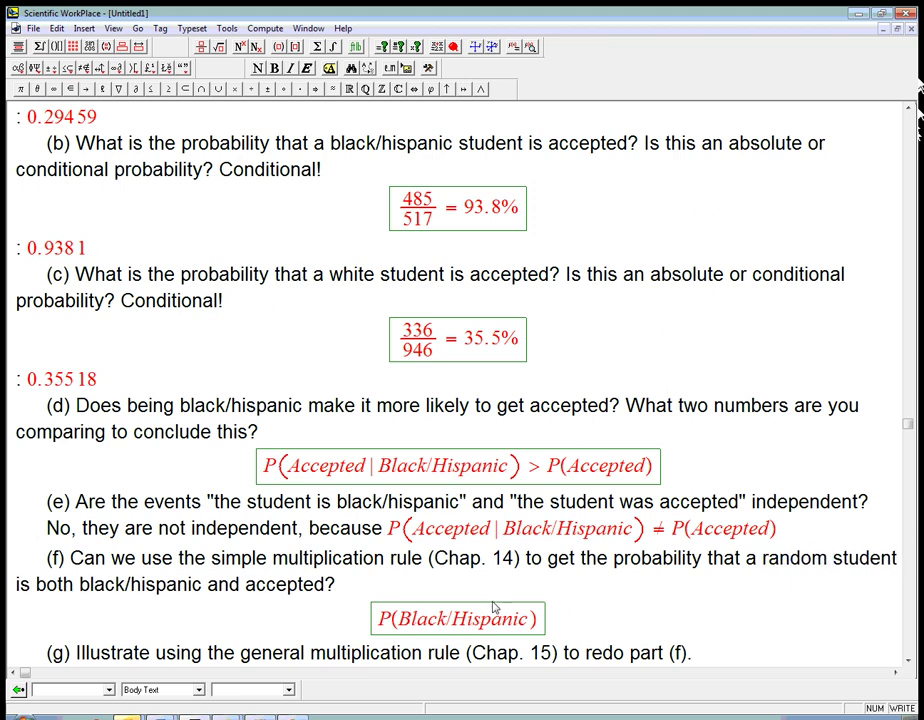
left_click(530, 619)
left_click(201, 90)
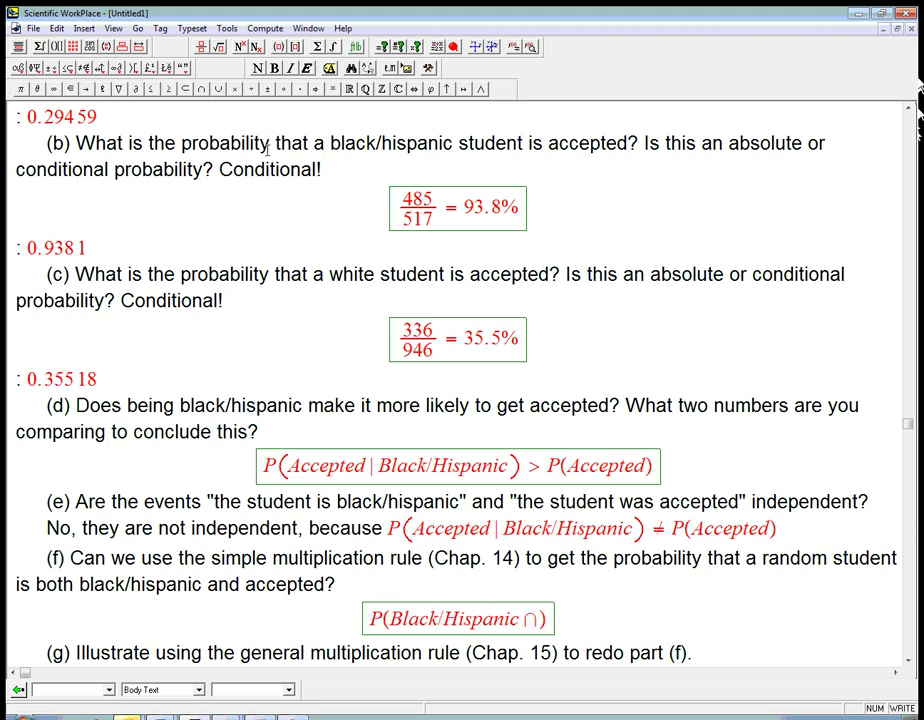
type("Accepted")
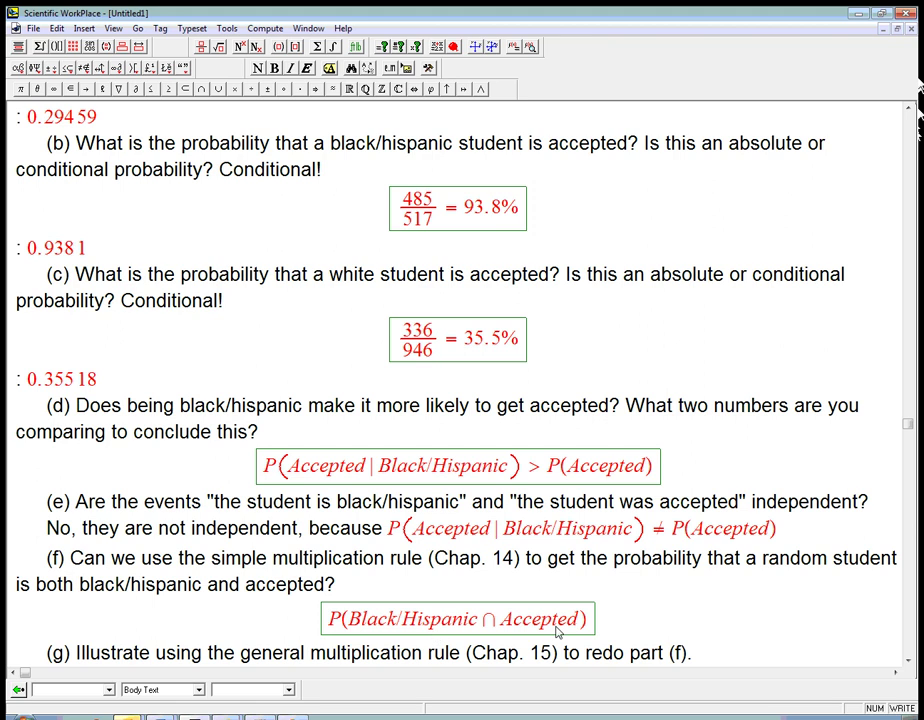
Set P(Black/Hispanic ∩ Accepted) equal to a fraction with the table's 485 accepted Black/Hispanic students over the total number of students.
scroll(558, 632, "up", 5)
scroll(558, 632, "up", 1)
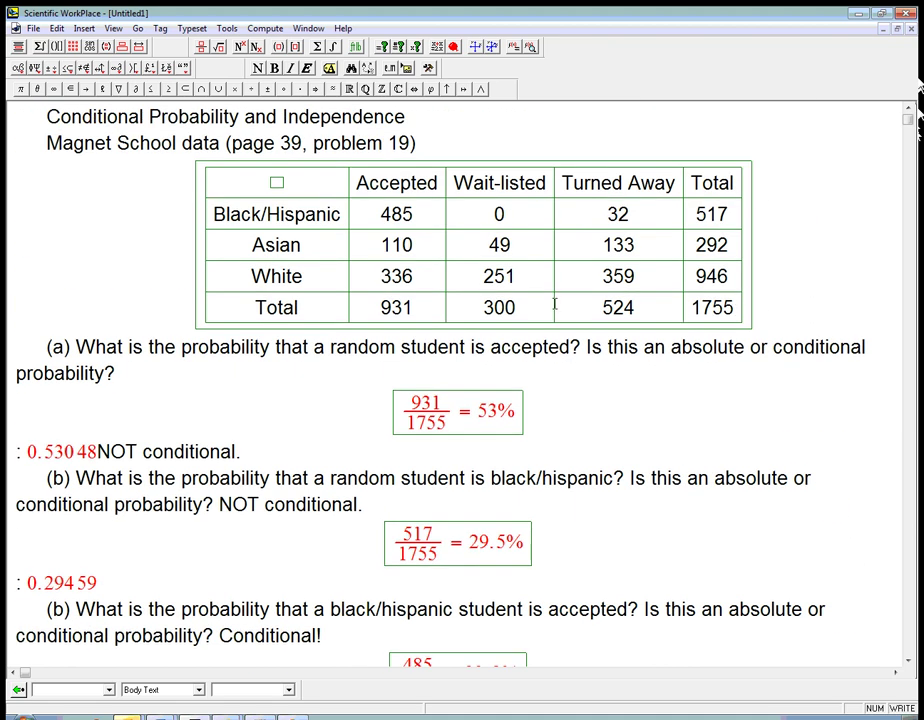
left_click_drag(379, 214, 415, 216)
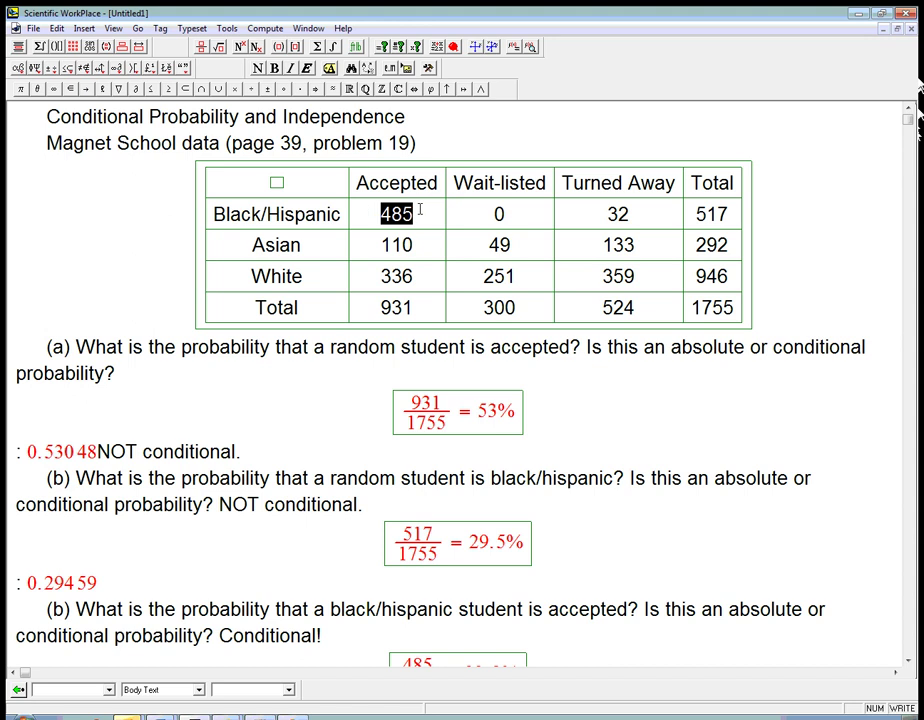
scroll(679, 389, "down", 10)
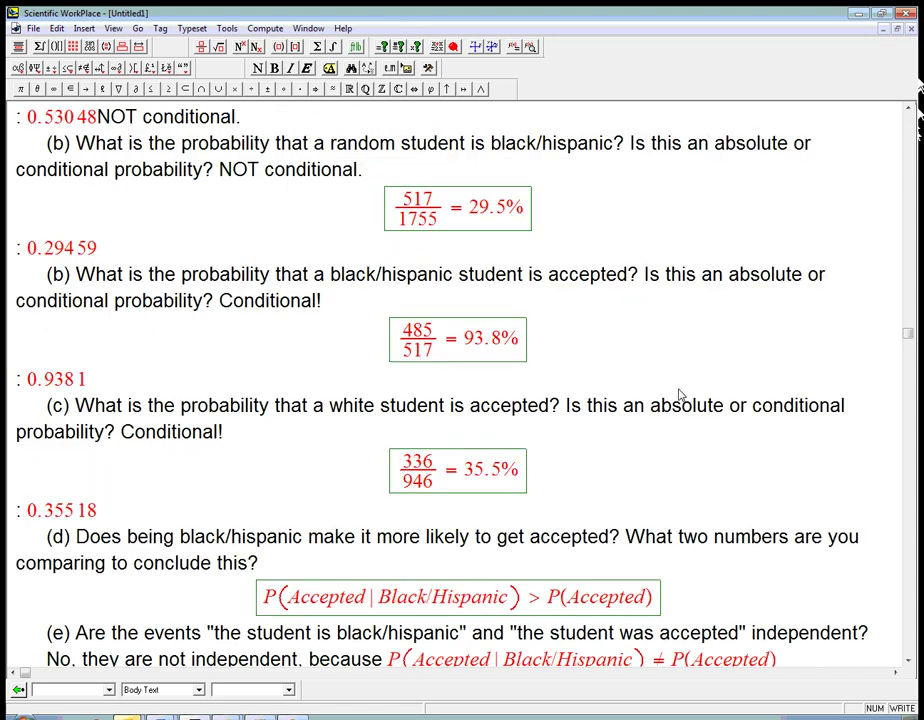
scroll(679, 389, "down", 2)
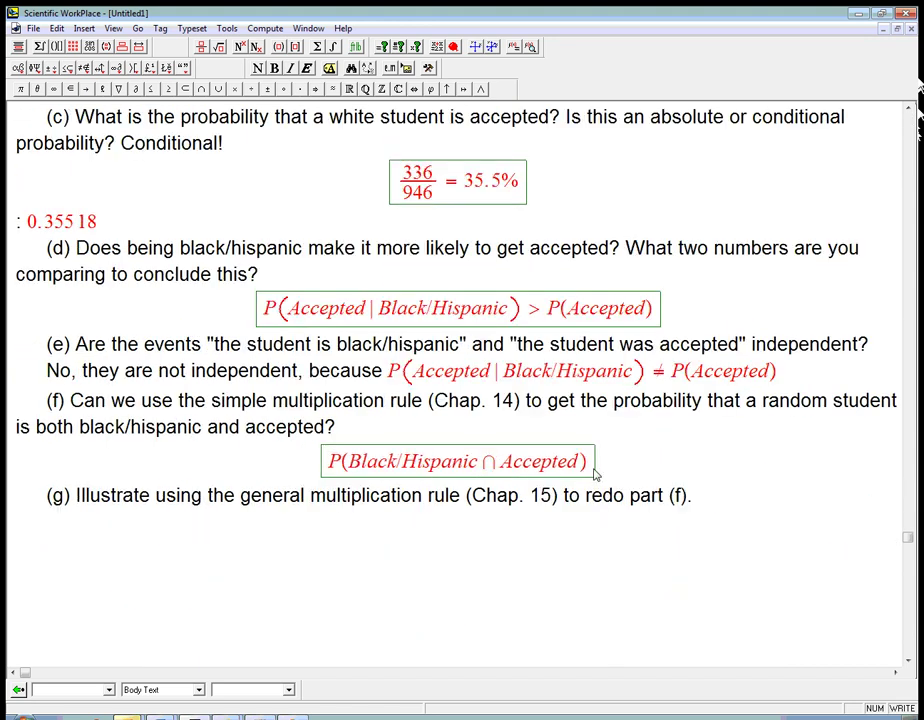
left_click(594, 474)
type("=")
key("ctrl+f")
type("485/")
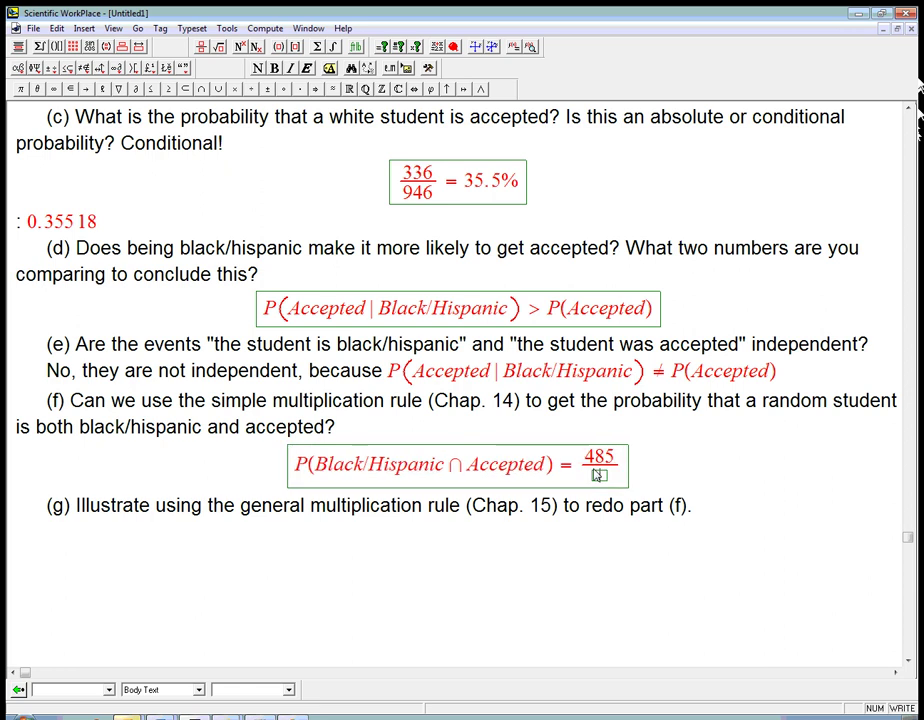
type("175")
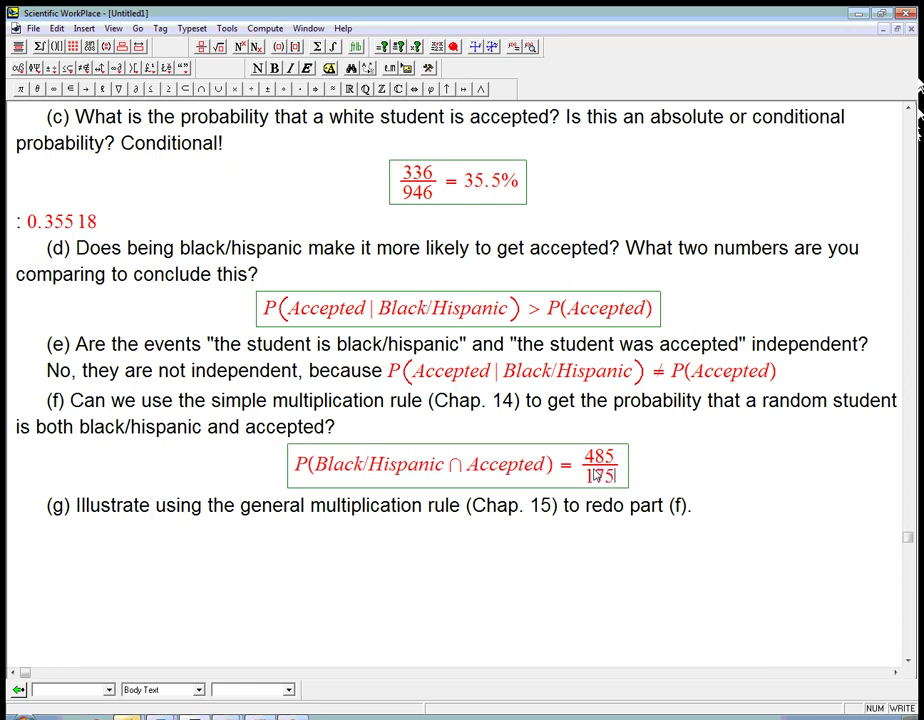